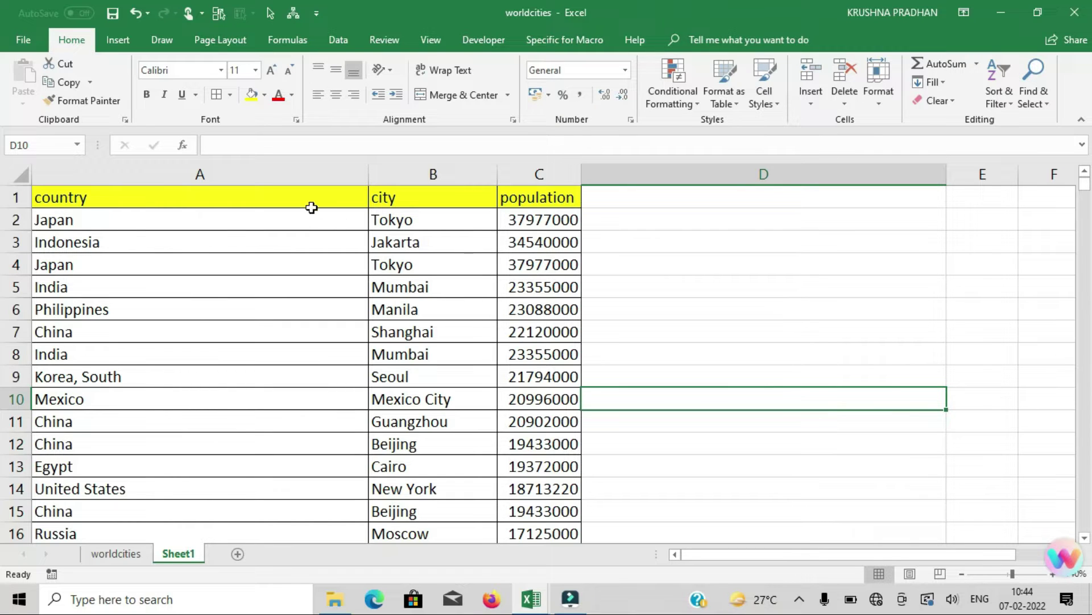
Examine the country, city and population headers and the repeated Japan–Tokyo and India–Mumbai rows
{"action": "left_click", "coordinate": [285, 198]}
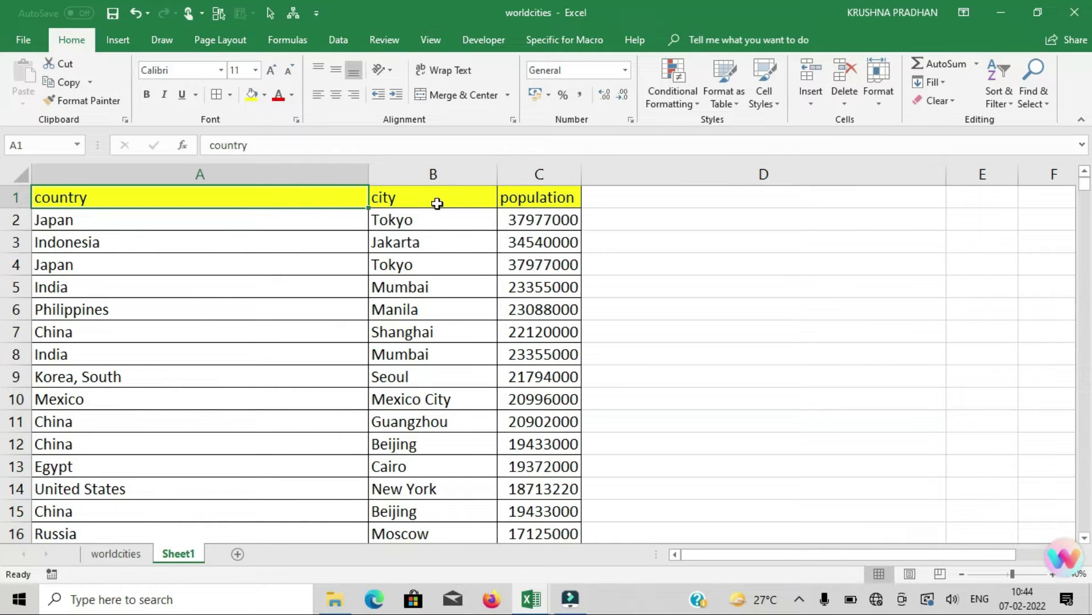
{"action": "left_click", "coordinate": [547, 197]}
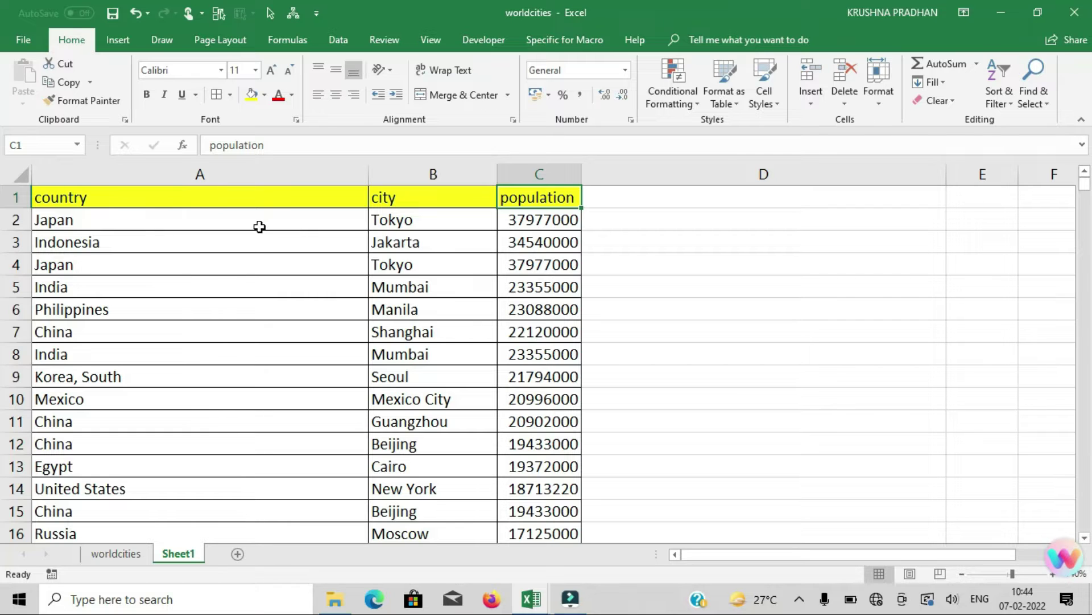
{"action": "left_click_drag", "start_coordinate": [247, 222], "coordinate": [529, 218]}
{"action": "left_click_drag", "start_coordinate": [185, 262], "coordinate": [542, 264]}
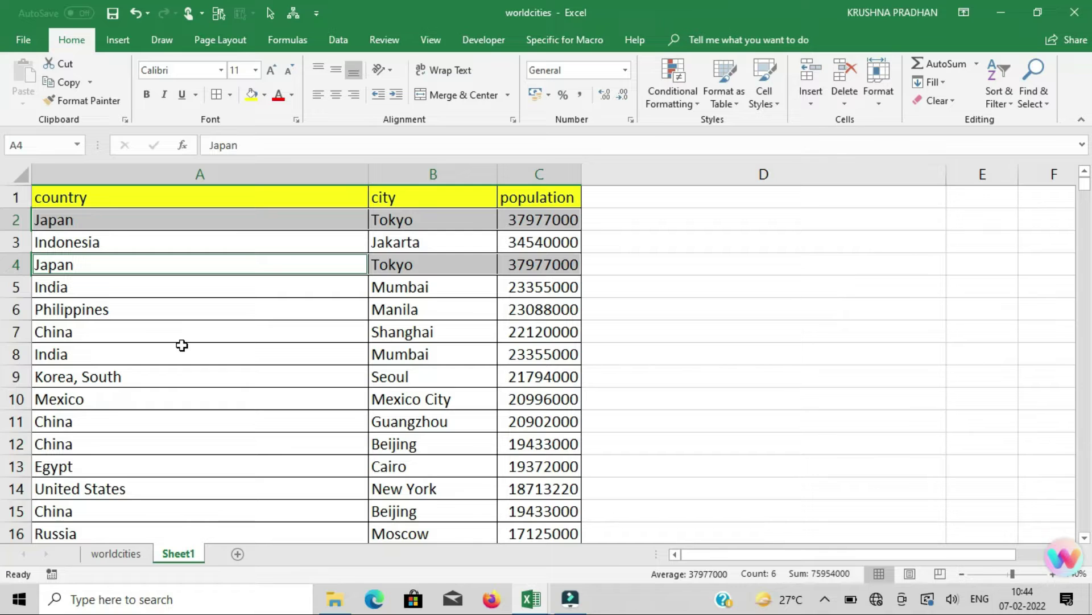
{"action": "left_click", "coordinate": [225, 291]}
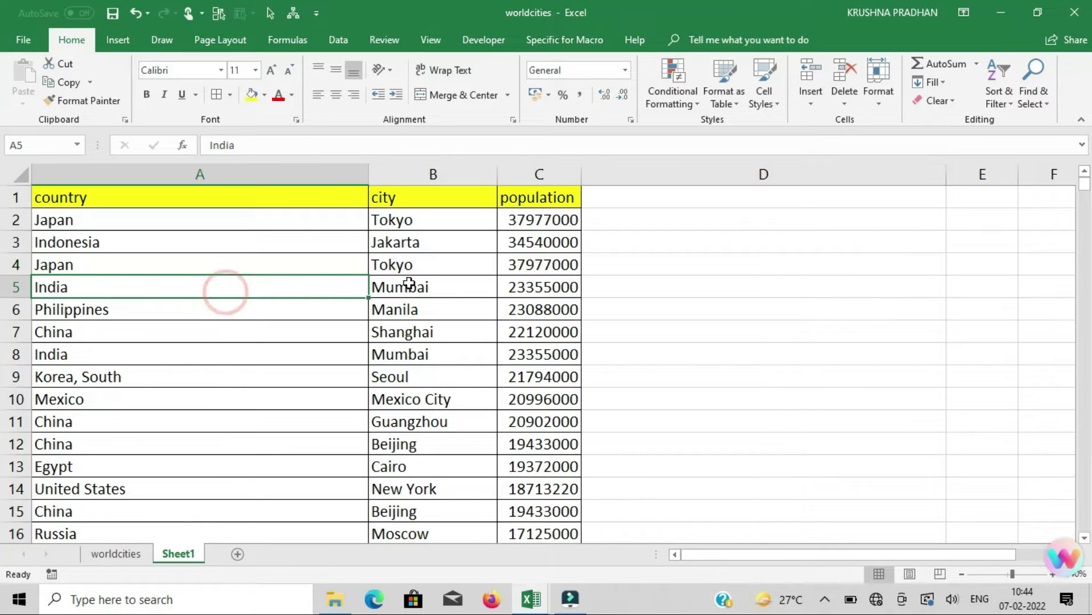
{"action": "key", "text": "ctrl+shift+Right"}
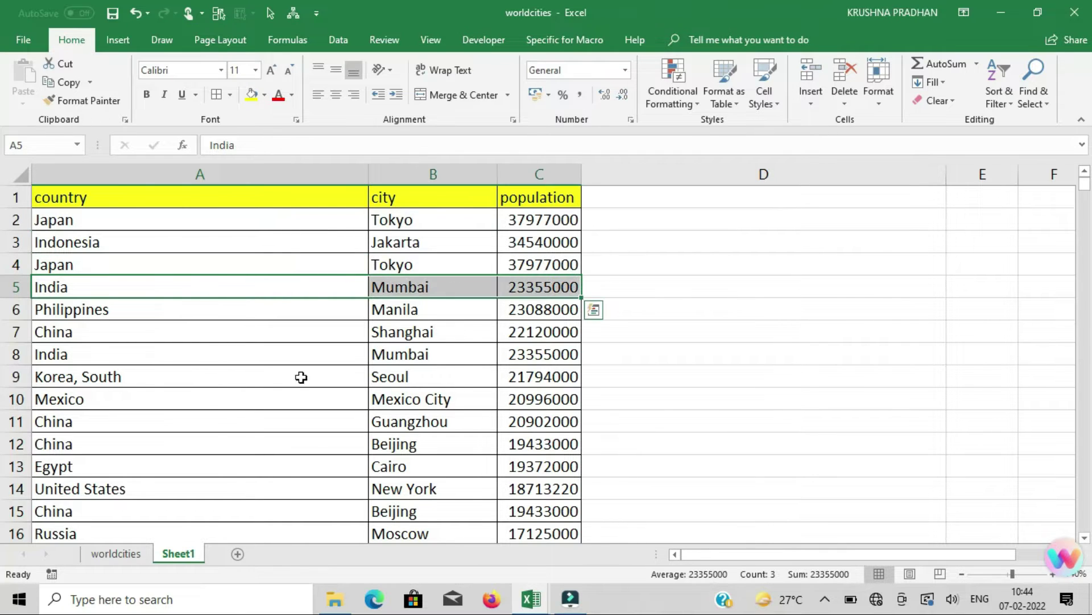
{"action": "left_click_drag", "start_coordinate": [210, 354], "coordinate": [525, 340], "text": "ctrl"}
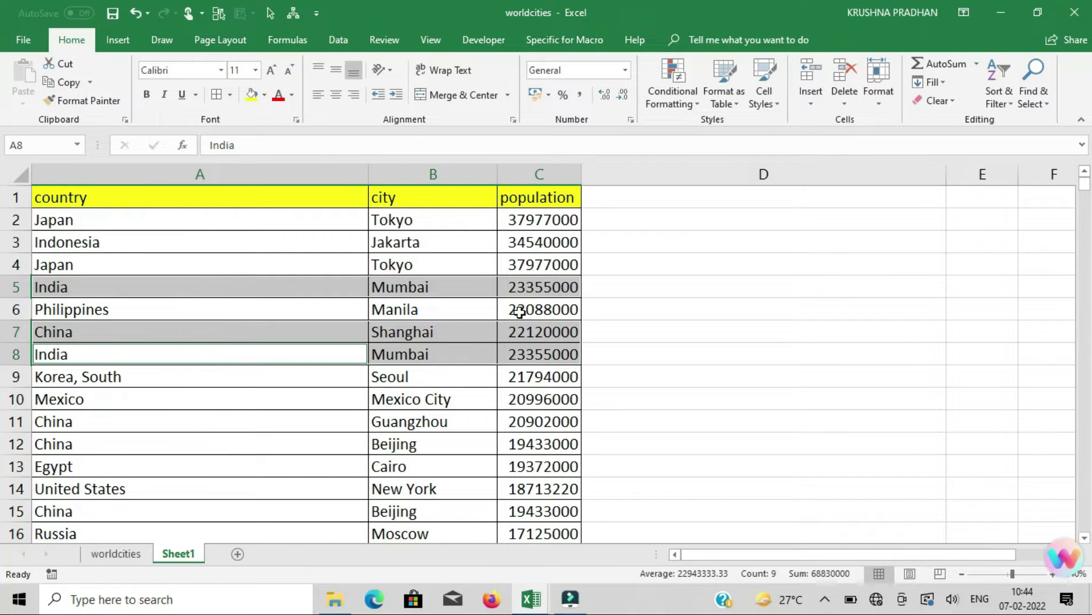
{"action": "left_click", "coordinate": [689, 260]}
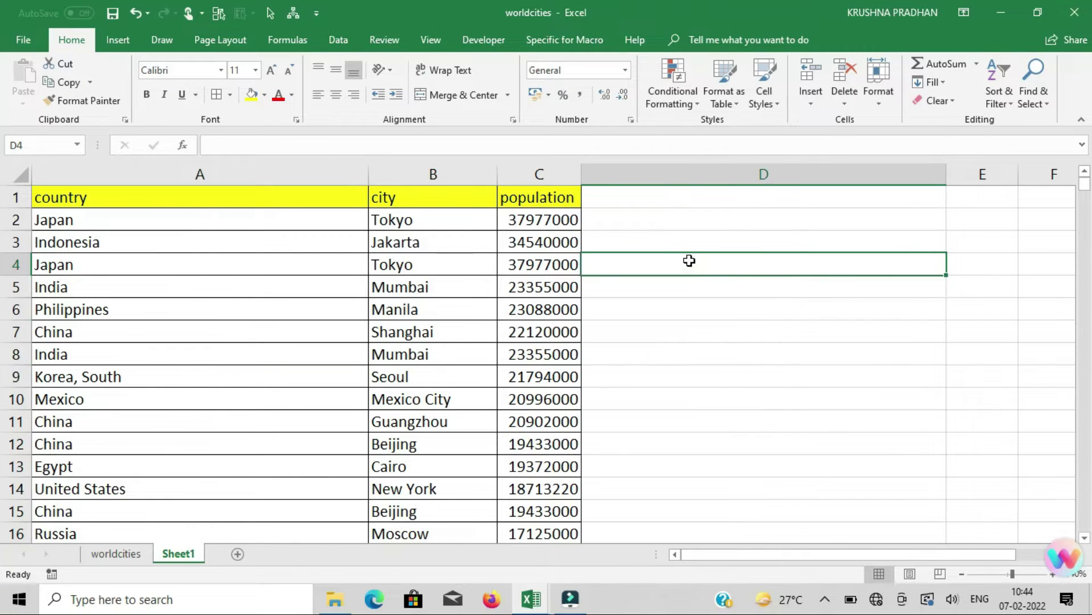
{"action": "left_click", "coordinate": [538, 198]}
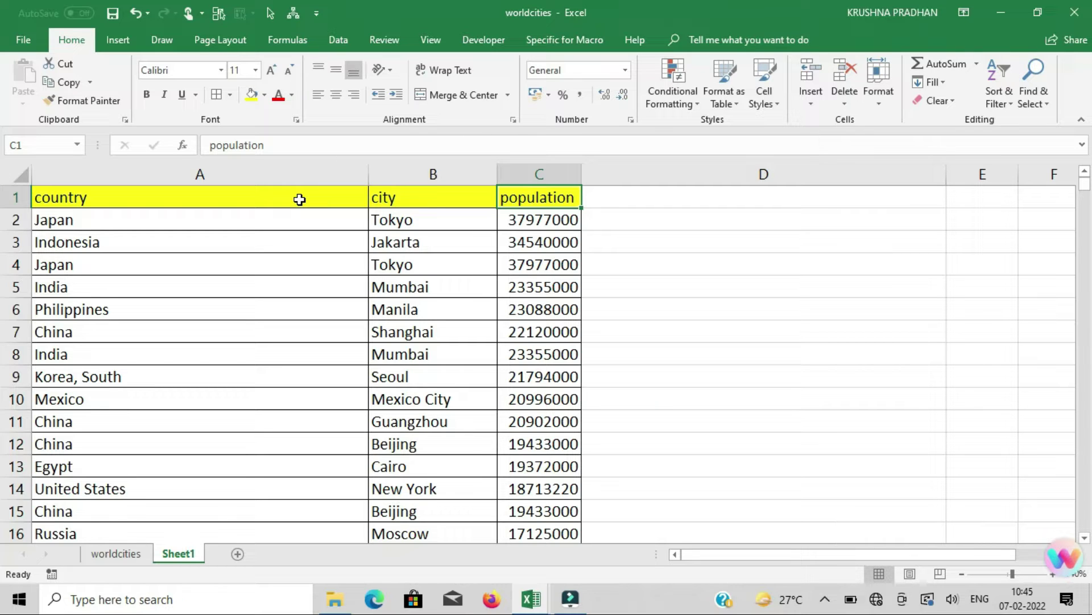
{"action": "key", "text": "Left"}
{"action": "key", "text": "Left"}
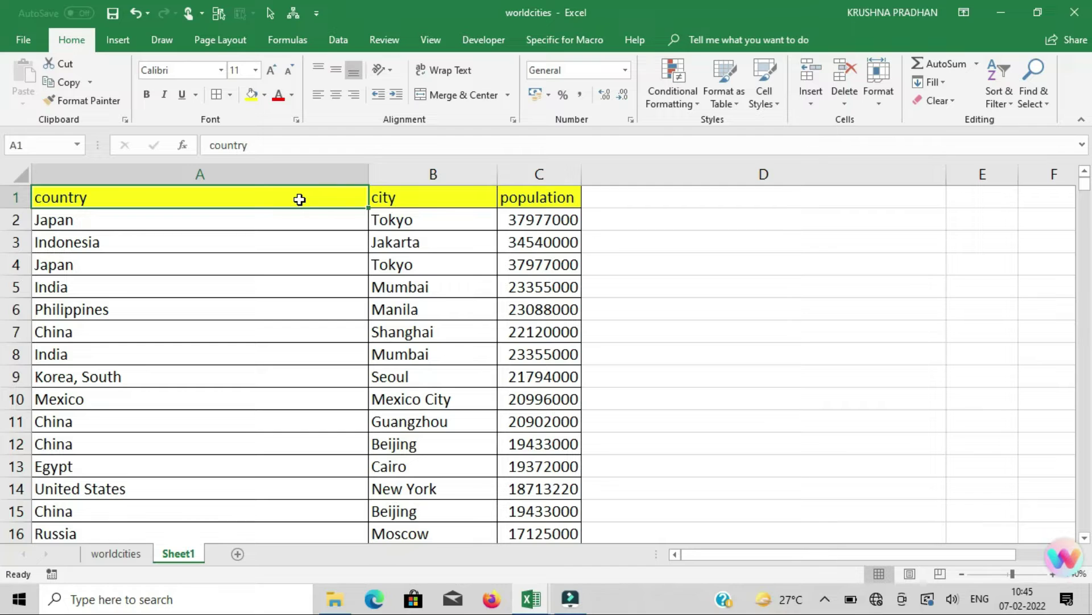
Enter the formula =A1&B1&C1 in cell D1 to join country, city and population
{"action": "key", "text": "Right"}
{"action": "key", "text": "Right"}
{"action": "key", "text": "Right"}
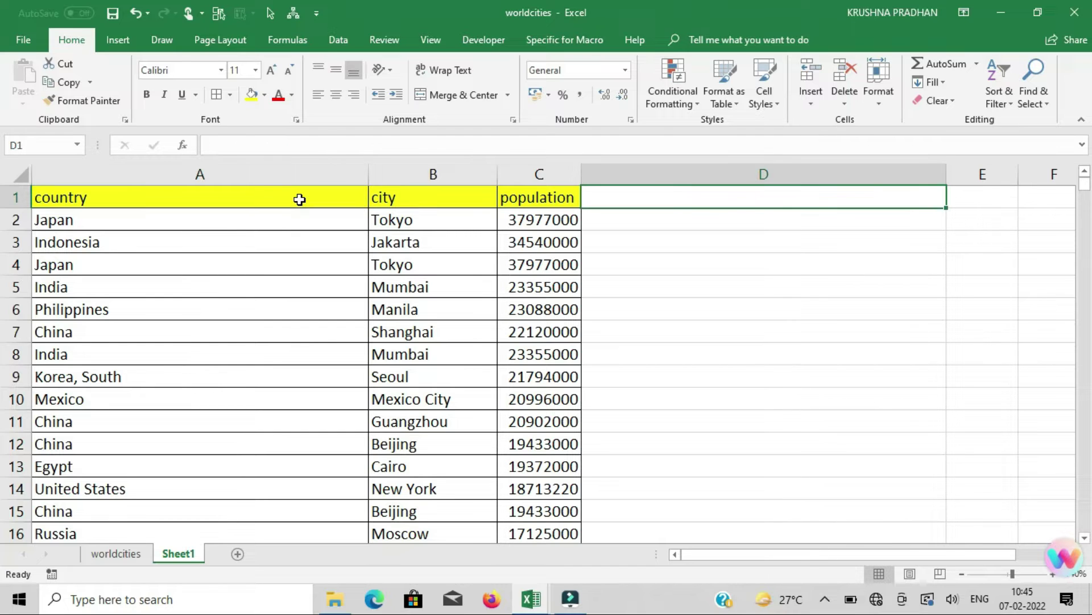
{"action": "type", "text": "="}
{"action": "key", "text": "Left"}
{"action": "key", "text": "Left"}
{"action": "key", "text": "Left"}
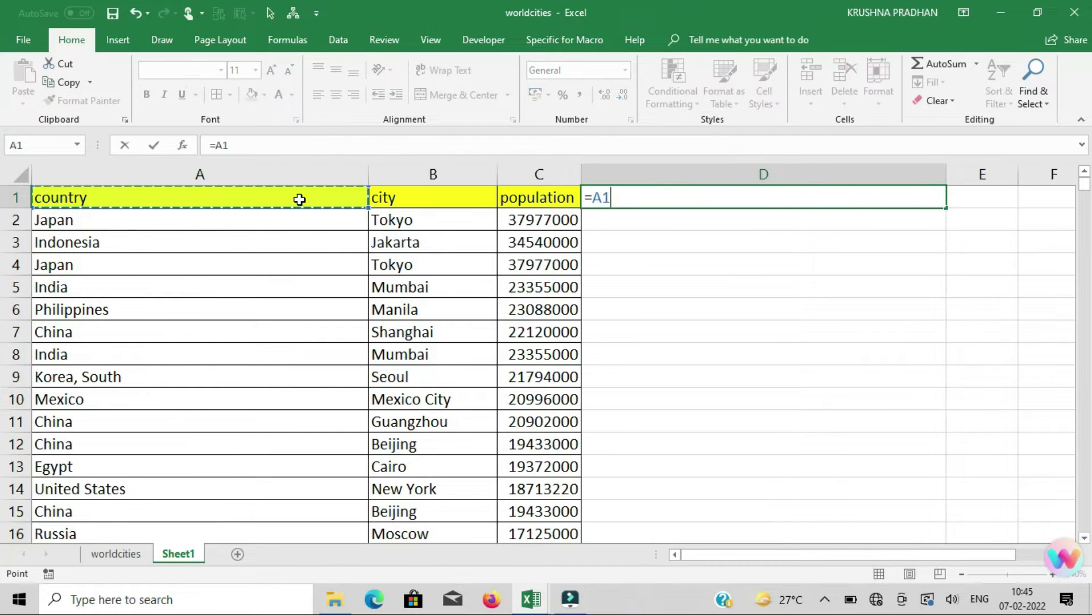
{"action": "type", "text": "&"}
{"action": "key", "text": "Left"}
{"action": "key", "text": "Left"}
{"action": "type", "text": "&"}
{"action": "key", "text": "Left"}
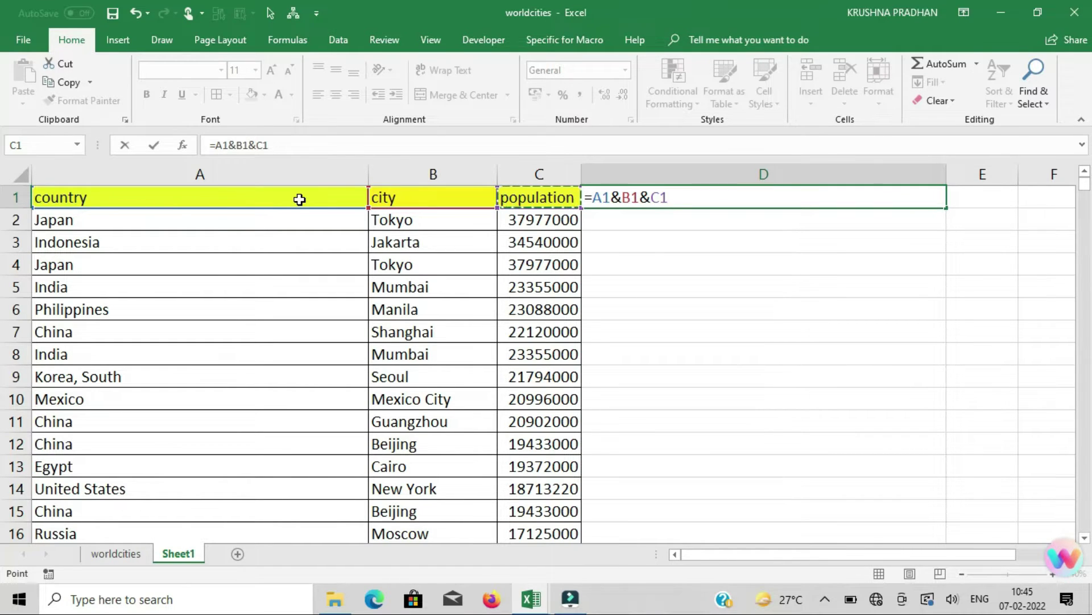
{"action": "key", "text": "ctrl+Return"}
{"action": "key", "text": "Left"}
{"action": "key", "text": "Right"}
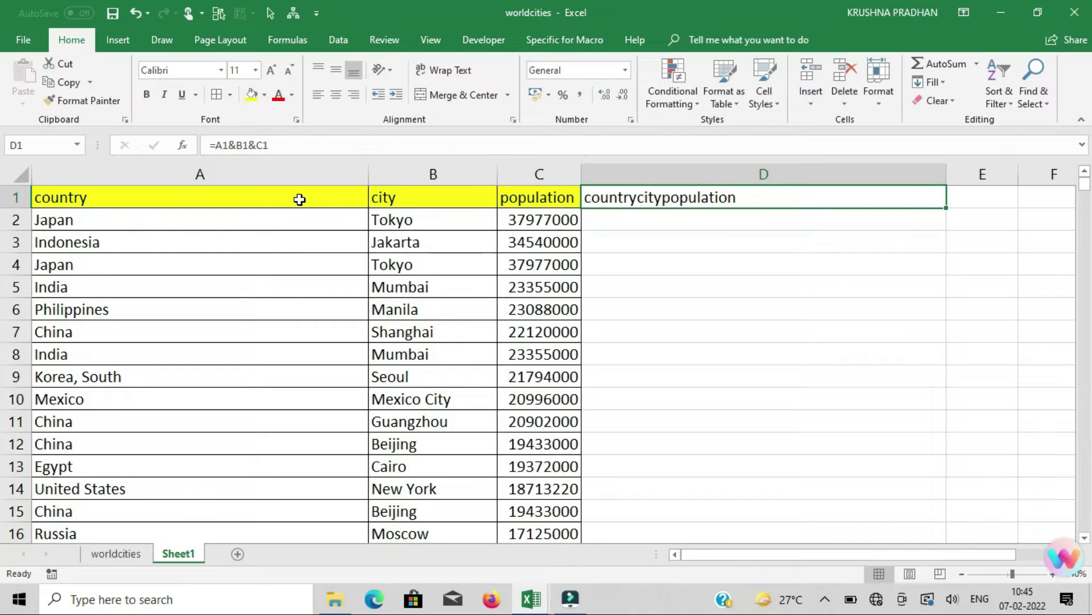
Fill the D1 concatenation formula down column D to the last data row, 844
{"action": "double_click", "coordinate": [948, 209]}
{"action": "scroll", "coordinate": [728, 333], "scroll_direction": "down", "scroll_amount": 12}
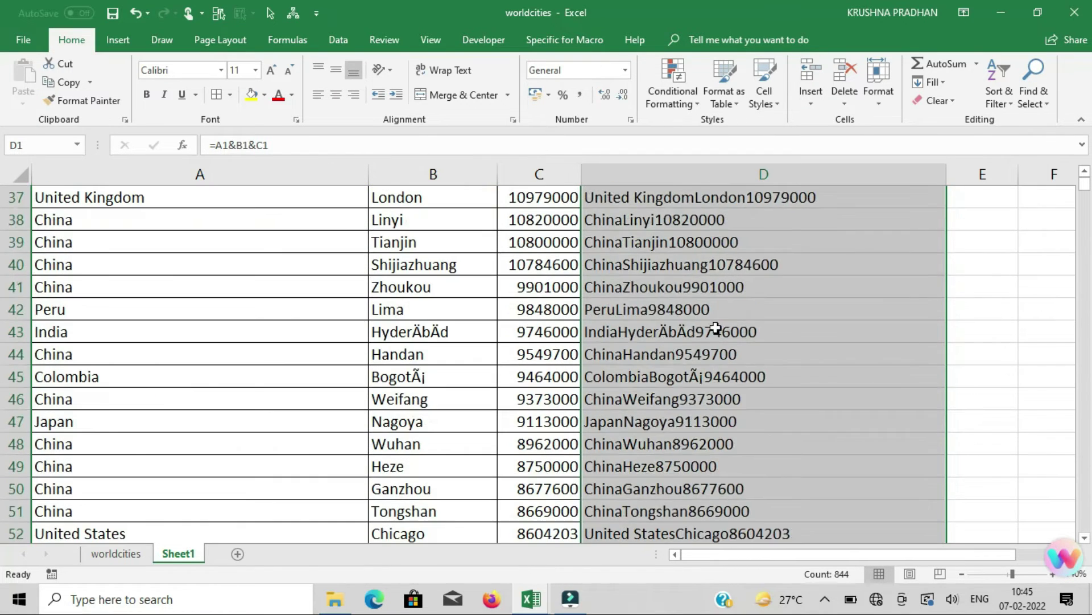
{"action": "left_click", "coordinate": [715, 329]}
{"action": "key", "text": "ctrl+Down"}
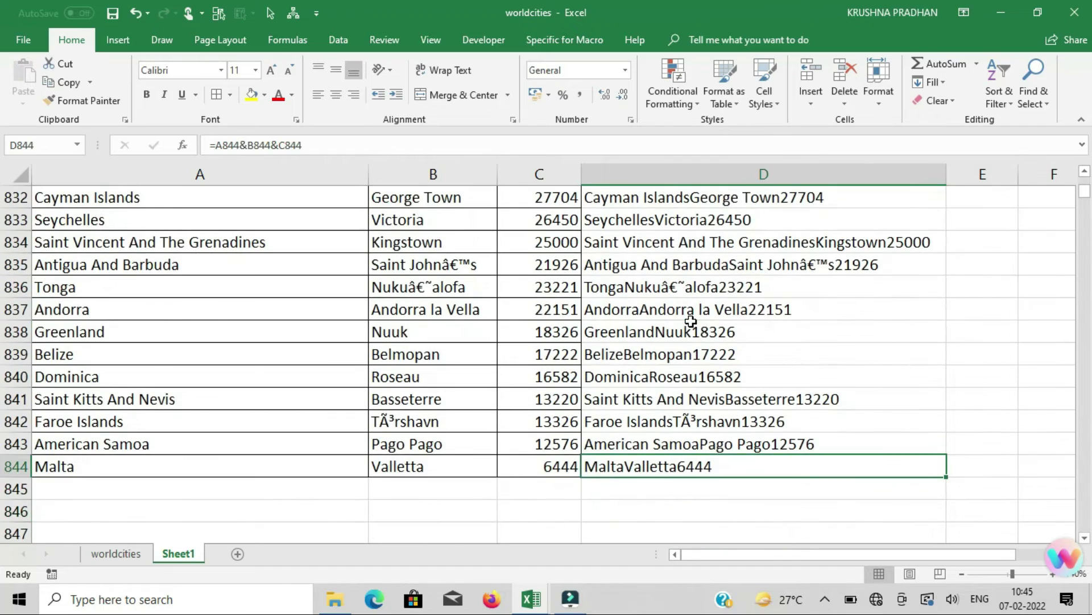
Apply all borders to the whole table range A1:D844
{"action": "key", "text": "ctrl+Up"}
{"action": "key", "text": "ctrl+Left"}
{"action": "key", "text": "ctrl+shift+Right"}
{"action": "key", "text": "ctrl+shift+Down"}
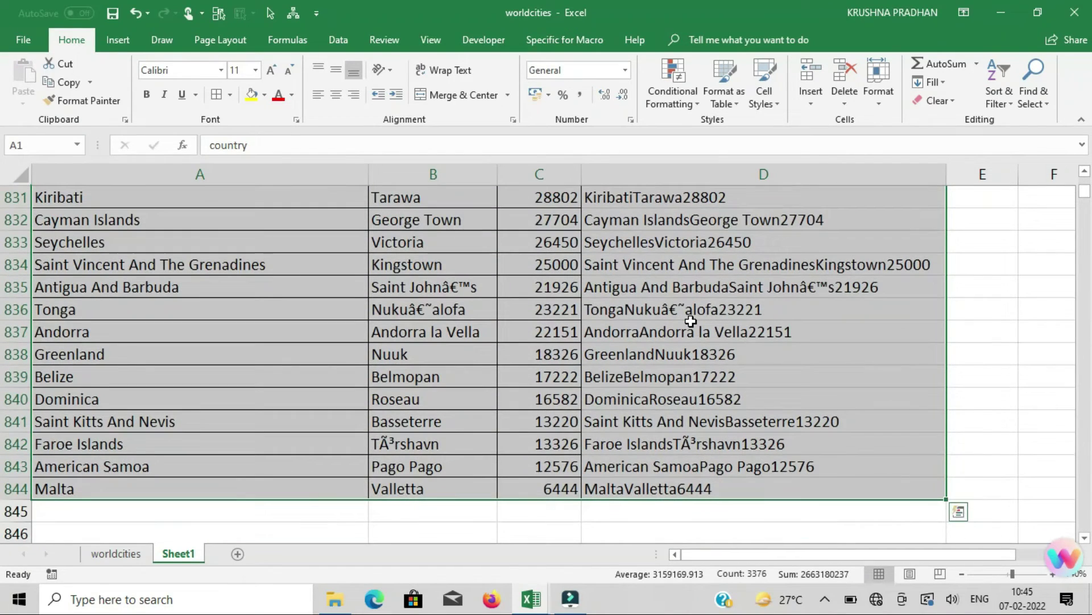
{"action": "key", "text": "alt"}
{"action": "key", "text": "h"}
{"action": "key", "text": "b"}
{"action": "key", "text": "a"}
{"action": "key", "text": "ctrl+Home"}
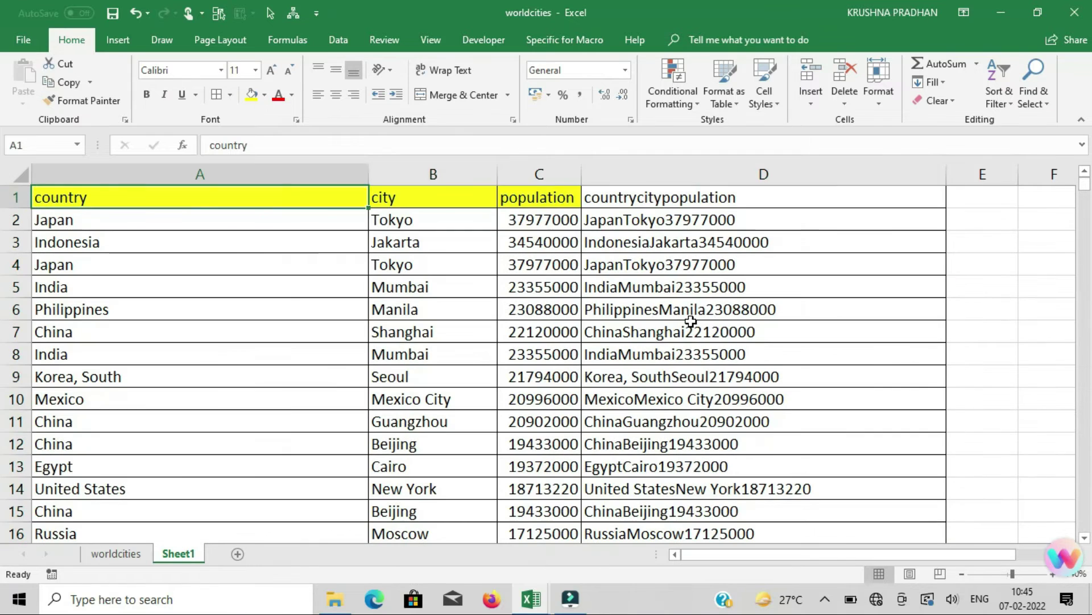
Highlight duplicate values in D1:D844 using conditional formatting with Light Red Fill with Dark Red Text
{"action": "key", "text": "Right"}
{"action": "key", "text": "Right"}
{"action": "key", "text": "Right"}
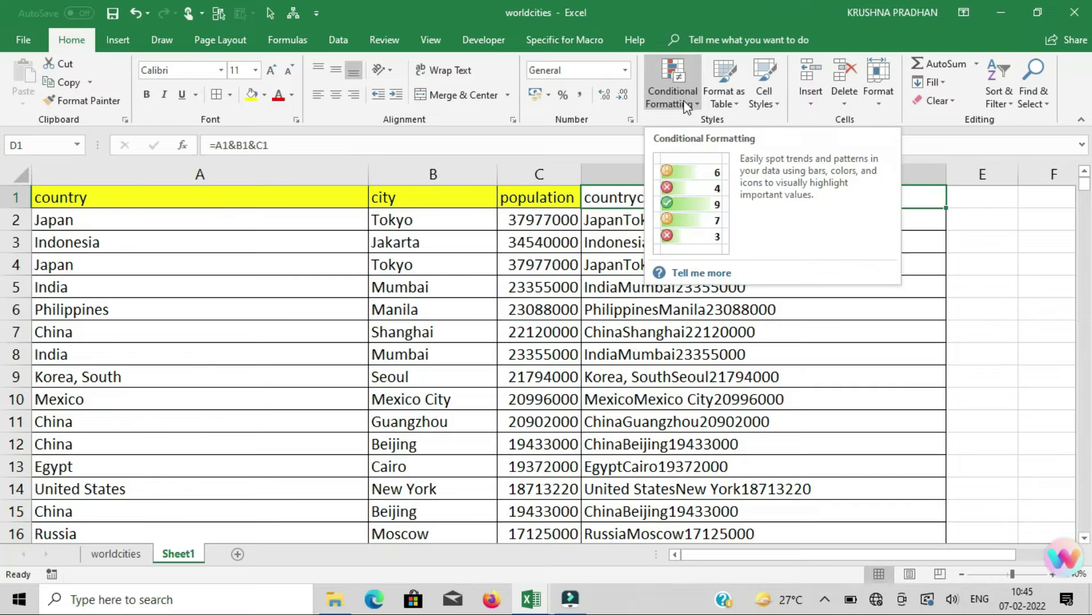
{"action": "key", "text": "ctrl+shift+Down"}
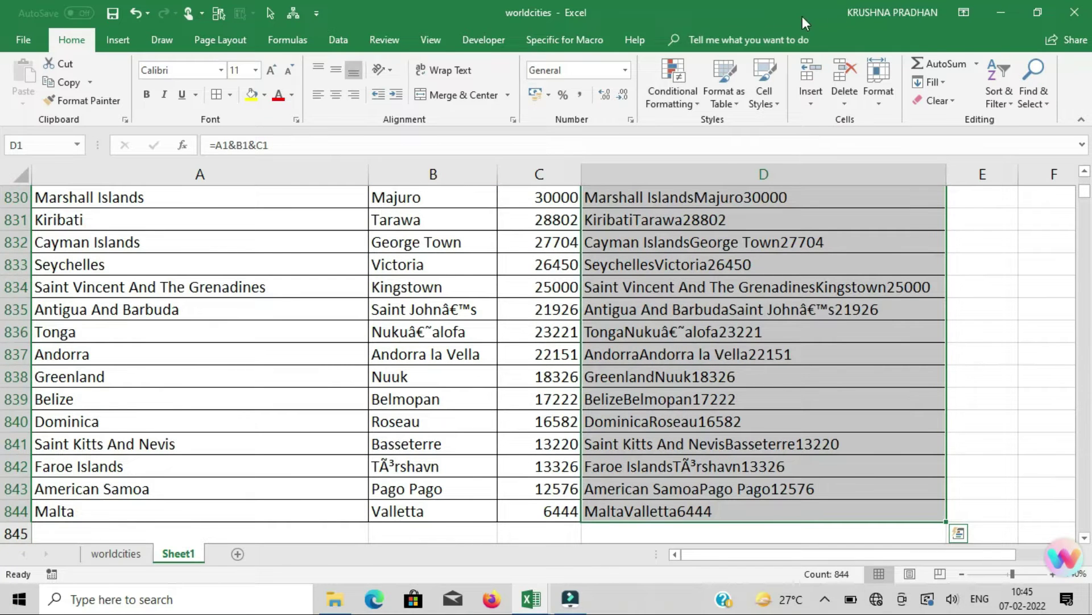
{"action": "left_click", "coordinate": [679, 100]}
{"action": "mouse_move", "coordinate": [719, 131]}
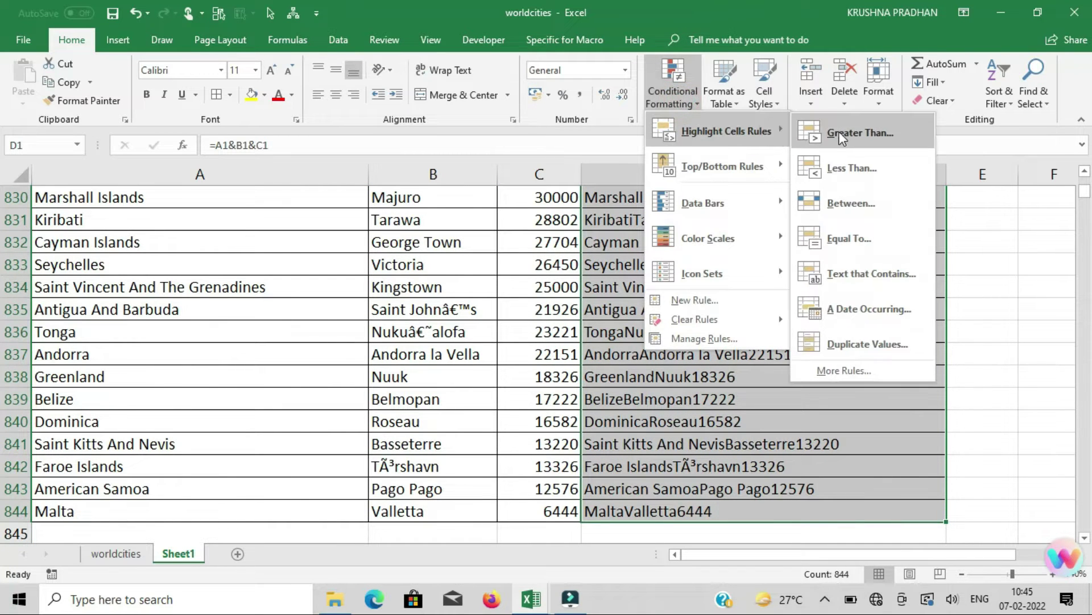
{"action": "left_click", "coordinate": [864, 345]}
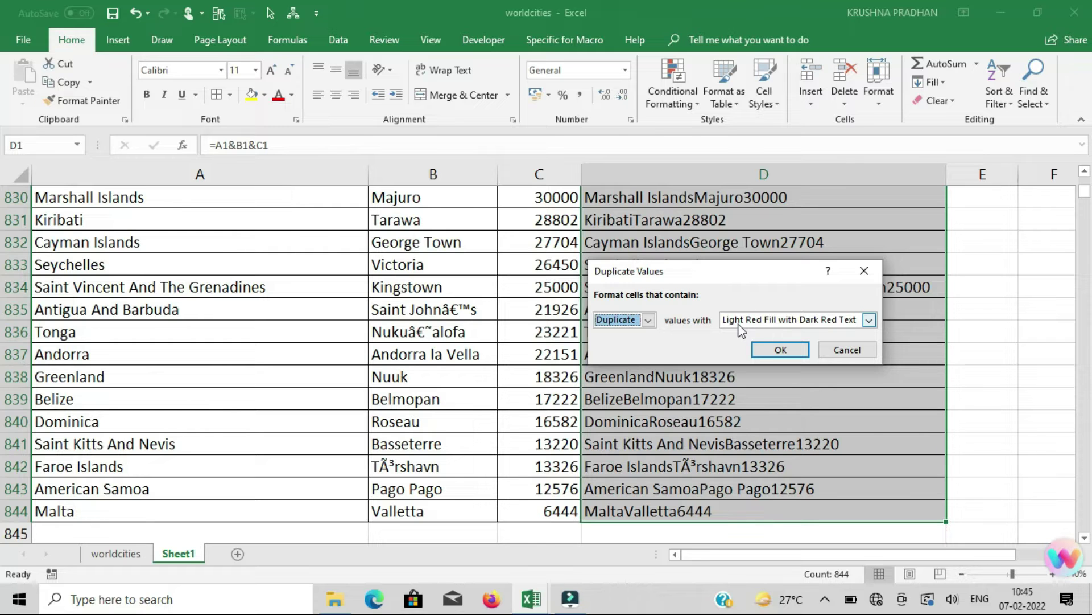
{"action": "left_click", "coordinate": [782, 350]}
Examine the highlighted duplicate entries at the start of column D, comparing the Japan, India and China pairs
{"action": "scroll", "coordinate": [782, 347], "scroll_direction": "up", "scroll_amount": 4}
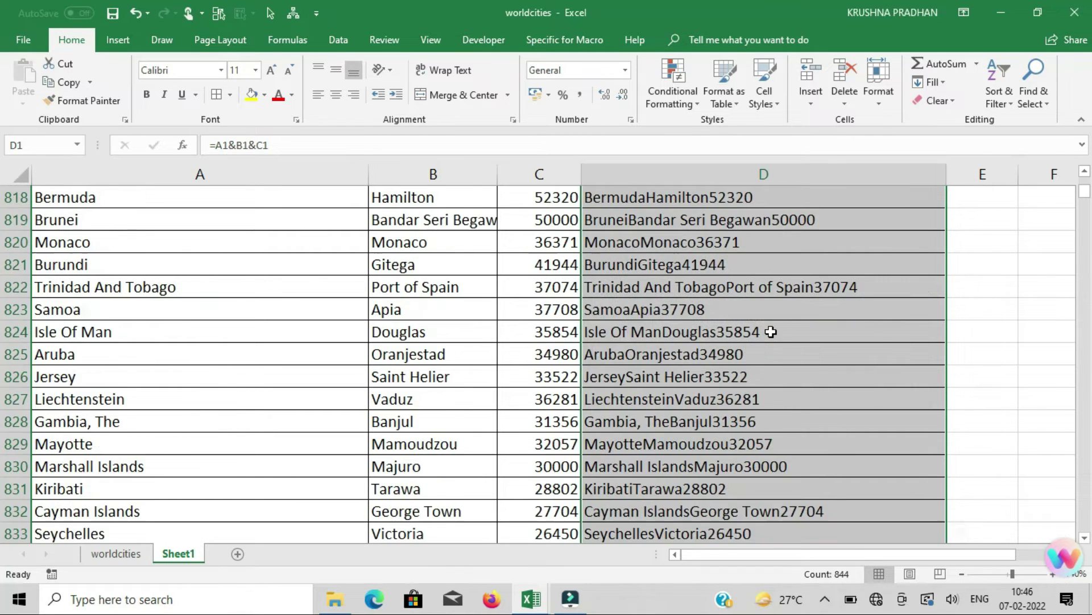
{"action": "left_click", "coordinate": [771, 333]}
{"action": "key", "text": "ctrl+Up"}
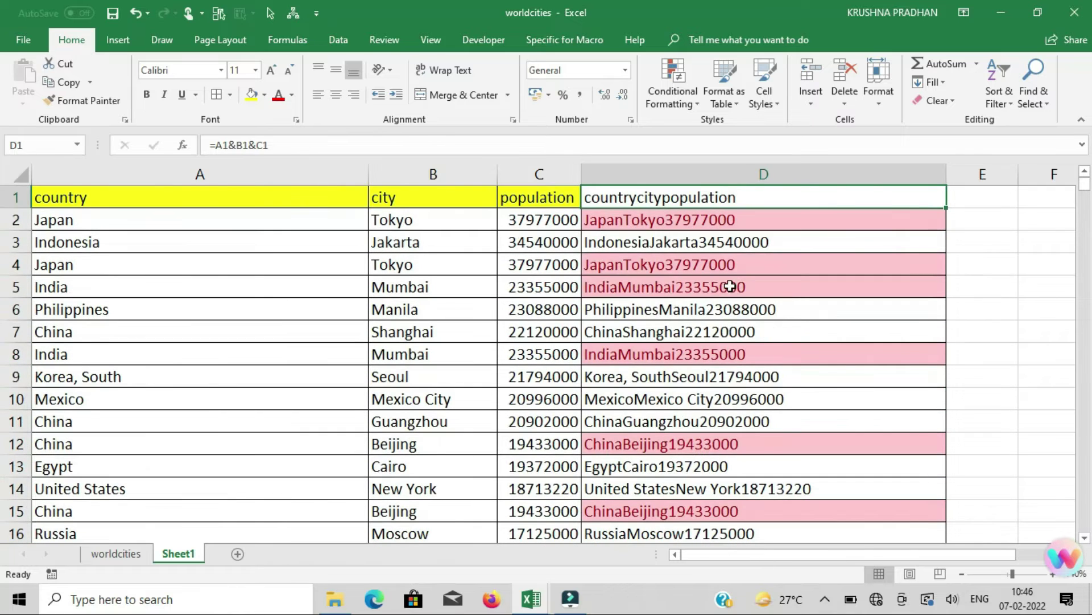
{"action": "left_click", "coordinate": [628, 221]}
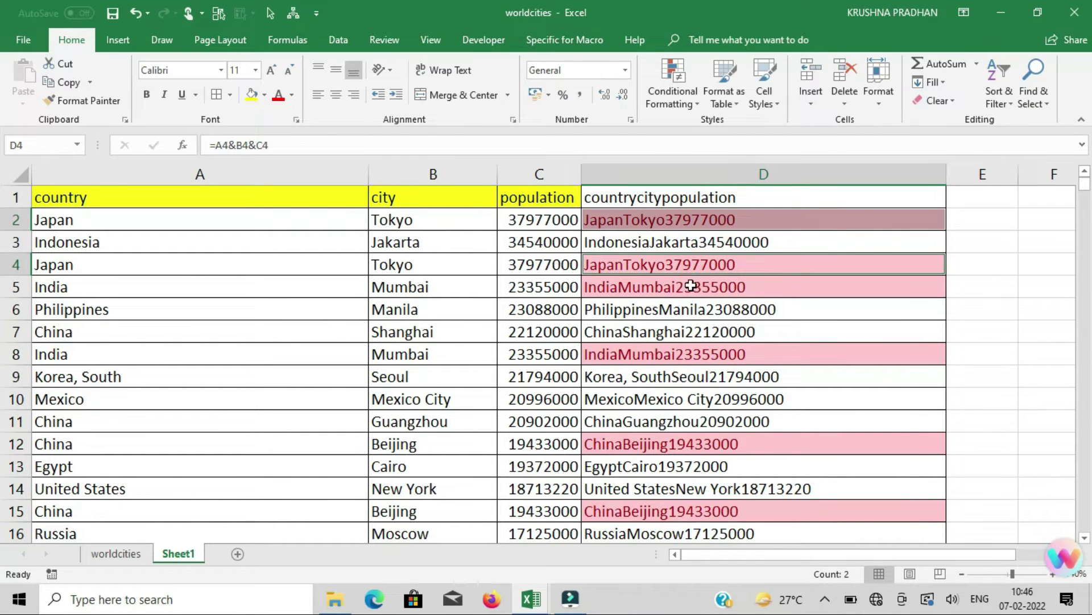
{"action": "left_click", "coordinate": [650, 288]}
{"action": "left_click", "coordinate": [683, 355], "text": "ctrl"}
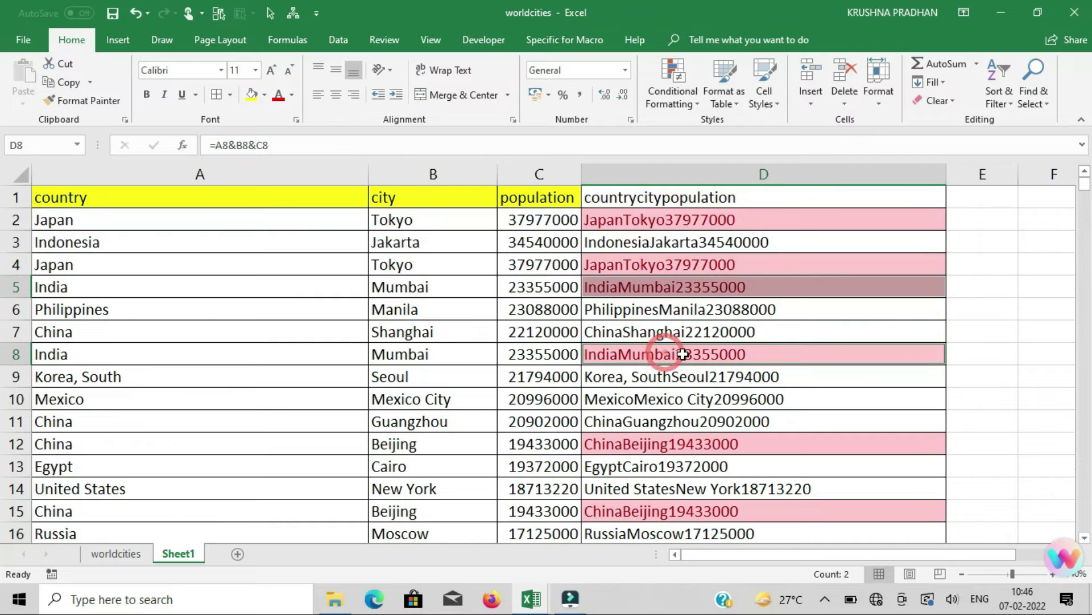
{"action": "scroll", "coordinate": [677, 350], "scroll_direction": "down", "scroll_amount": 3}
{"action": "left_click", "coordinate": [653, 243], "text": "ctrl"}
{"action": "left_click", "coordinate": [655, 312], "text": "ctrl"}
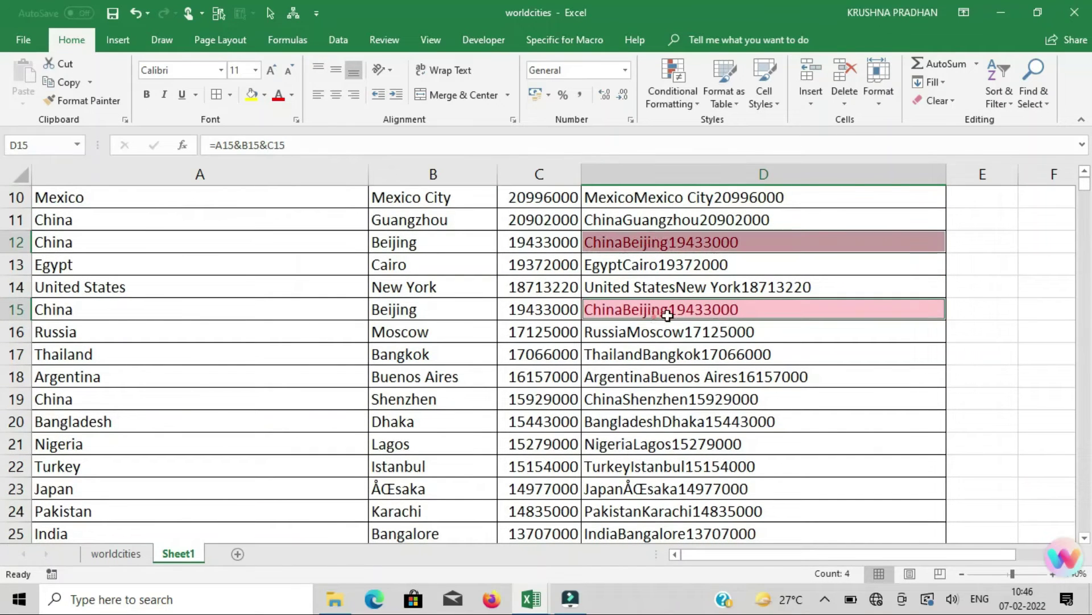
{"action": "scroll", "coordinate": [718, 296], "scroll_direction": "up", "scroll_amount": 3}
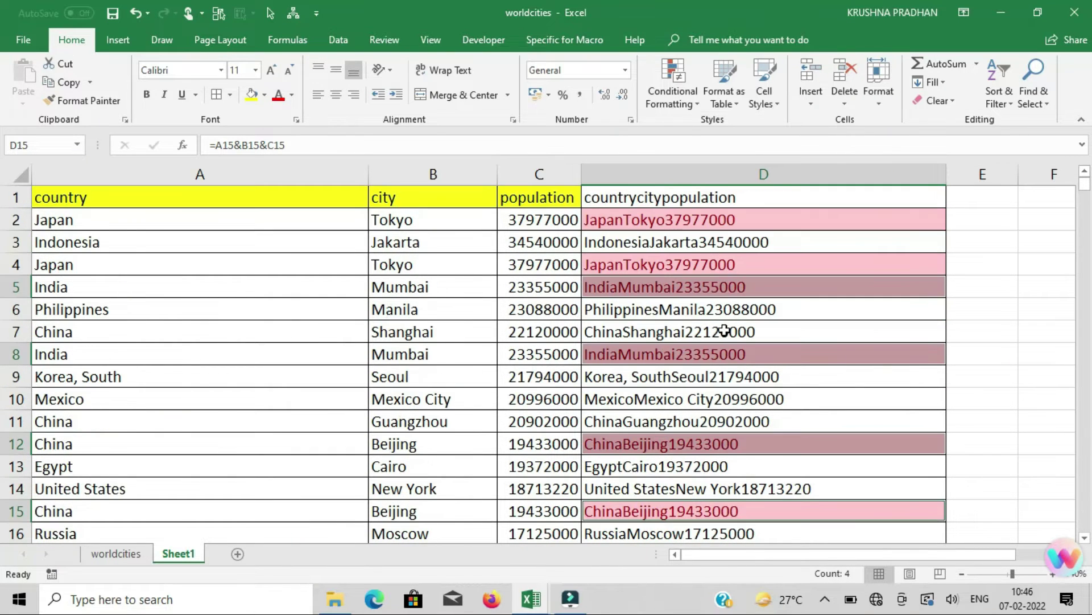
{"action": "left_click", "coordinate": [698, 263]}
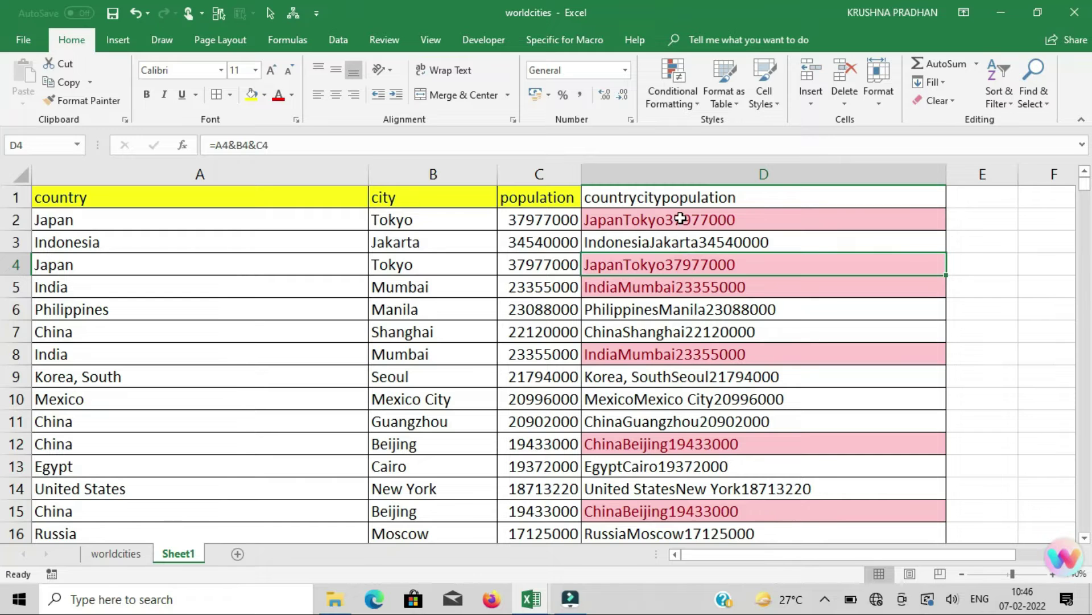
{"action": "key", "text": "Up"}
{"action": "key", "text": "Up"}
{"action": "key", "text": "Up"}
{"action": "key", "text": "ctrl+Left"}
{"action": "key", "text": "ctrl+shift+Right"}
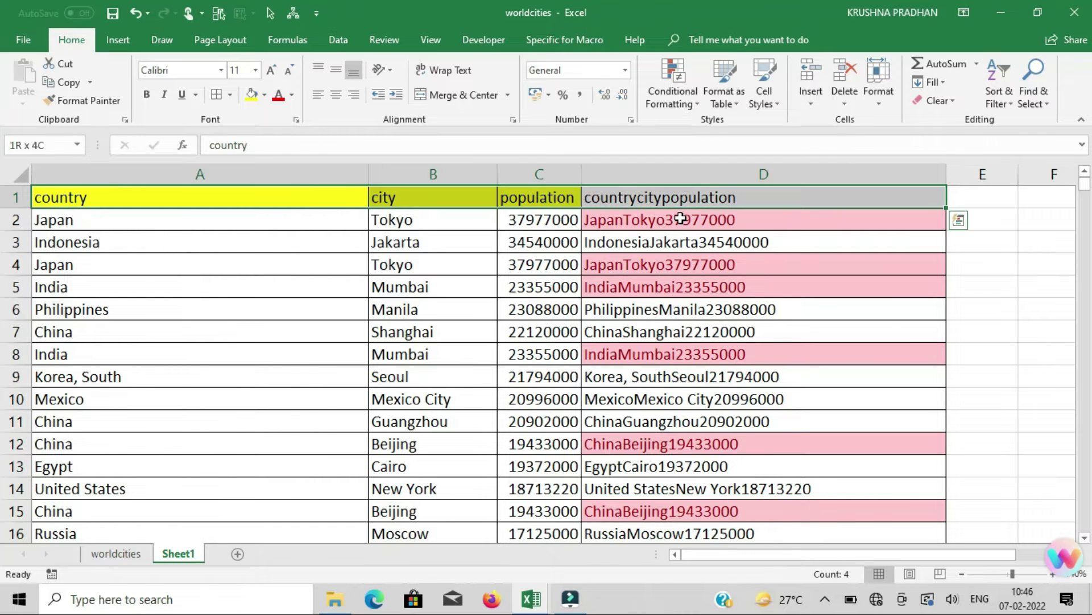
{"action": "key", "text": "ctrl+shift+Down"}
{"action": "key", "text": "ctrl+Home"}
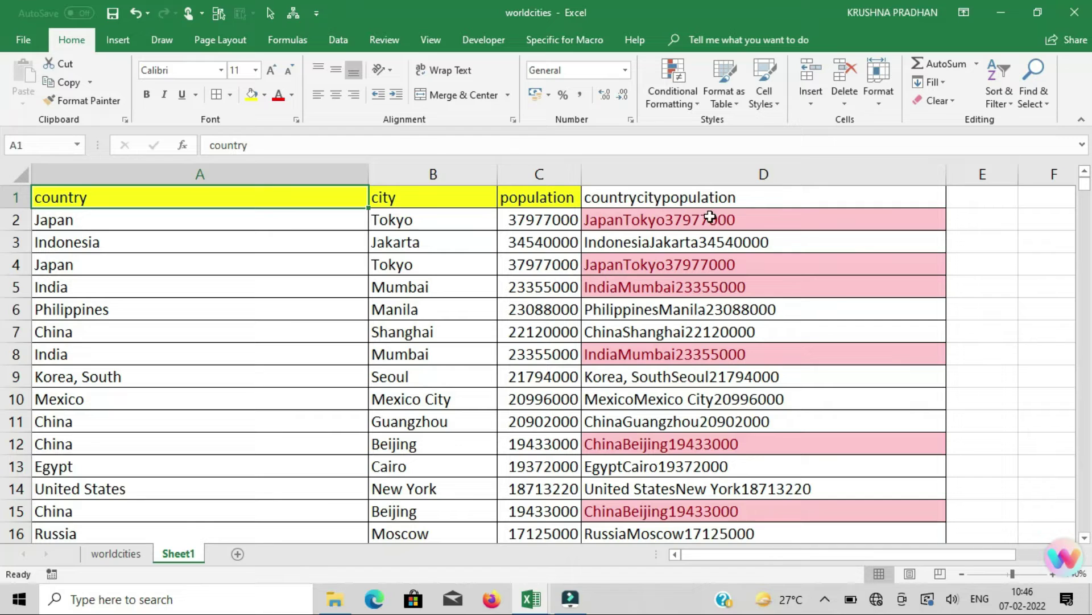
Open Remove Duplicates for the whole table range A1:D844
{"action": "left_click", "coordinate": [312, 227]}
{"action": "left_click", "coordinate": [493, 253]}
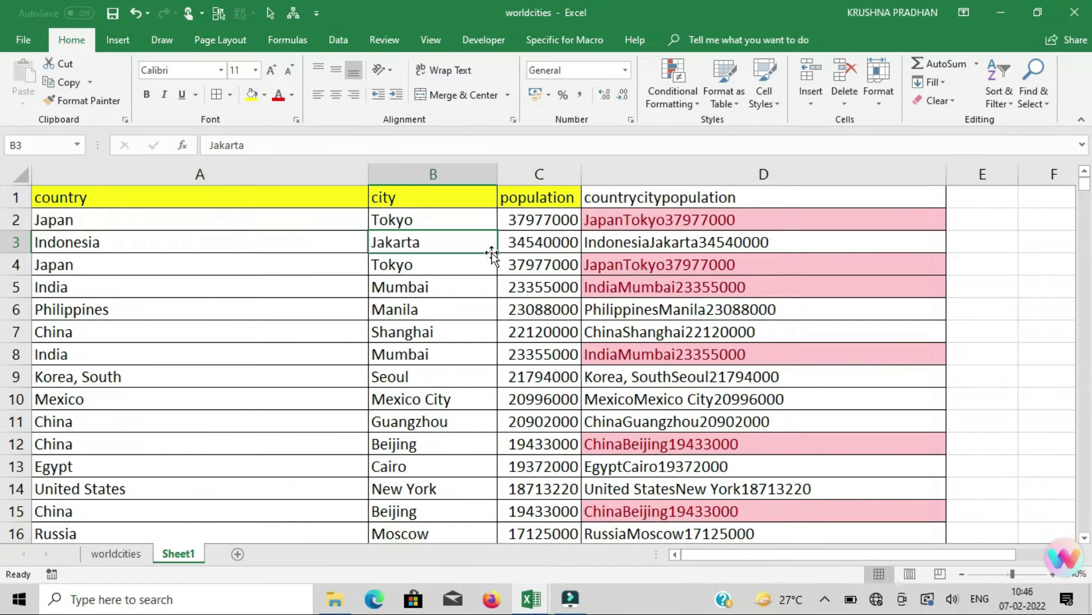
{"action": "key", "text": "ctrl+a"}
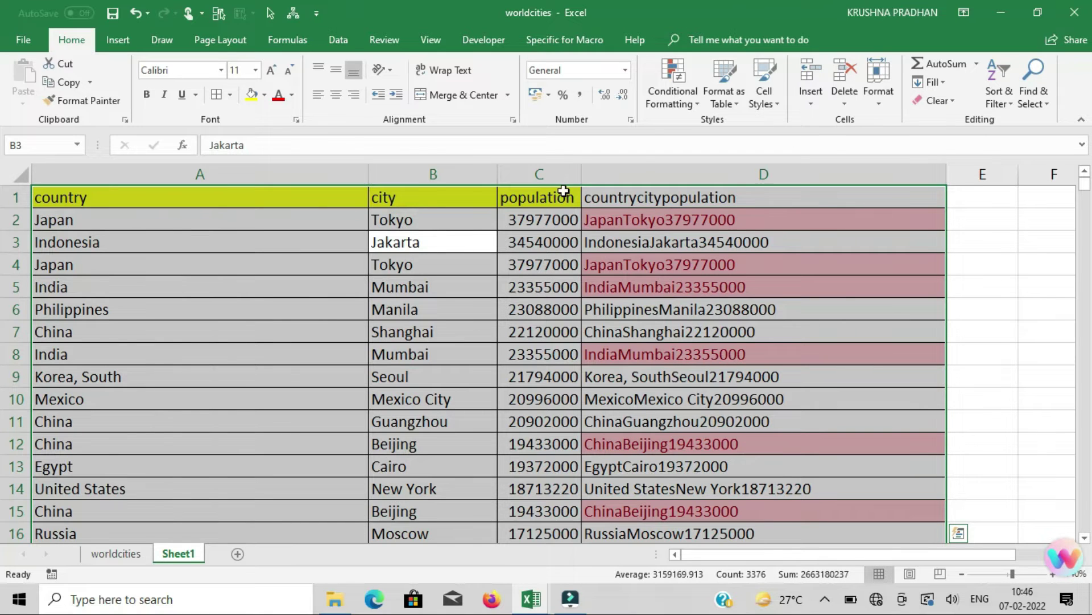
{"action": "left_click", "coordinate": [342, 41]}
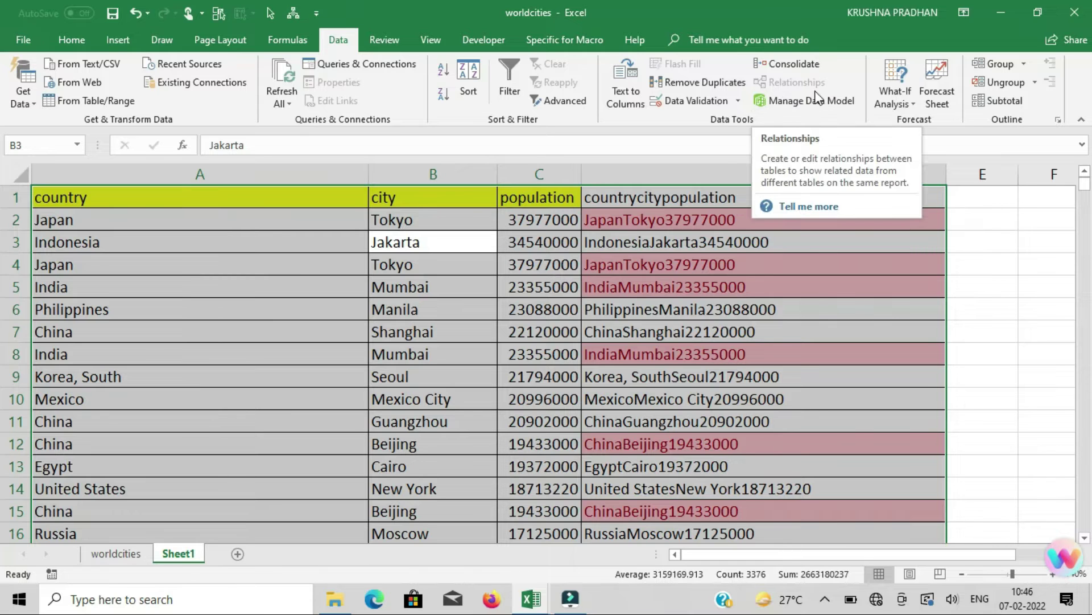
{"action": "left_click", "coordinate": [681, 84]}
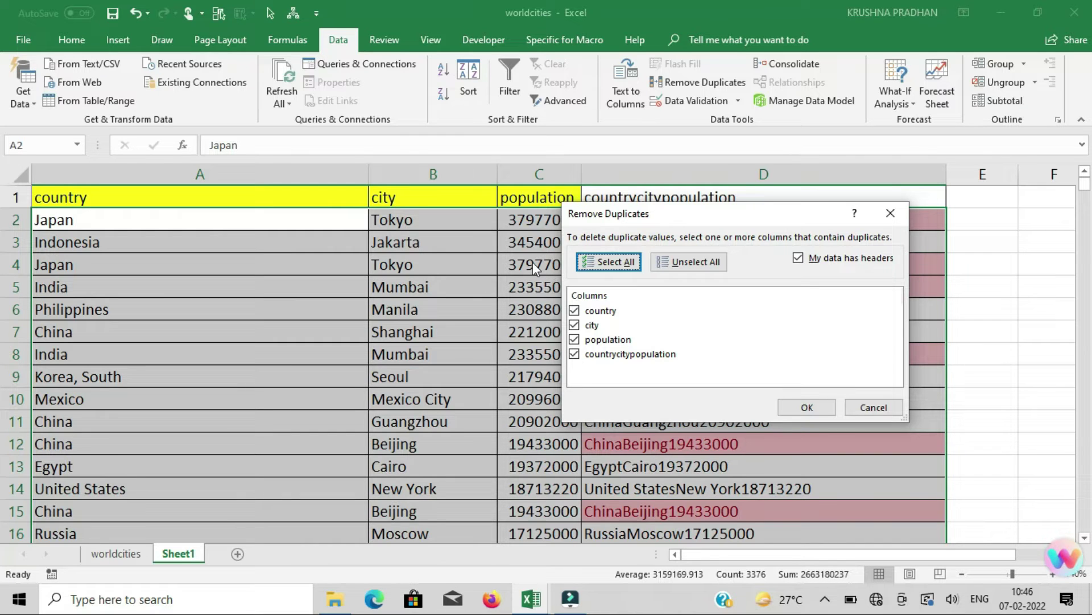
Choose only country, city and population as the columns to compare for duplicates
{"action": "left_click", "coordinate": [686, 262]}
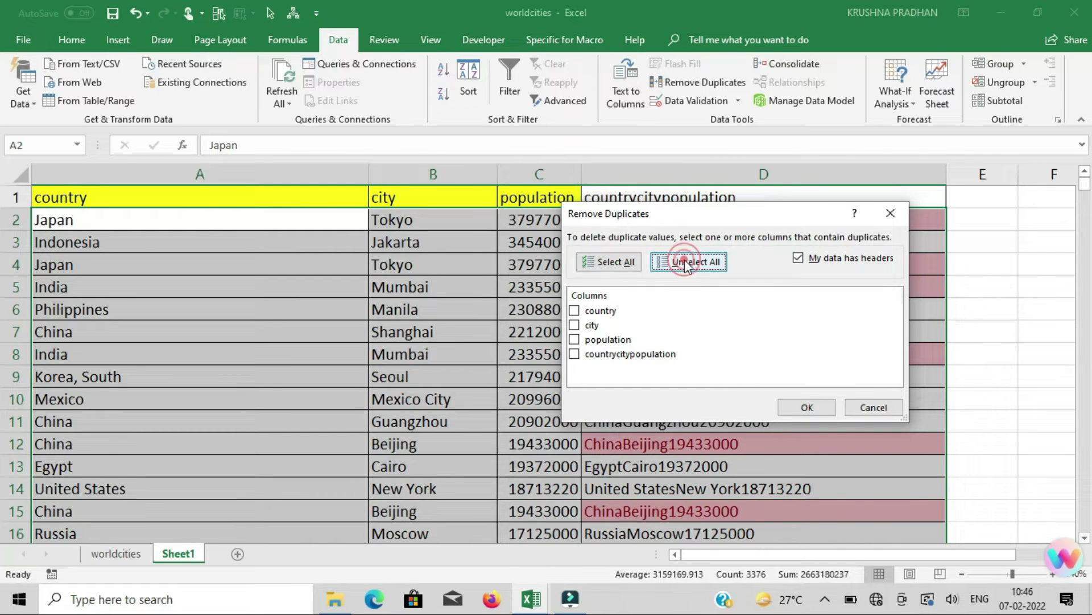
{"action": "left_click", "coordinate": [574, 354]}
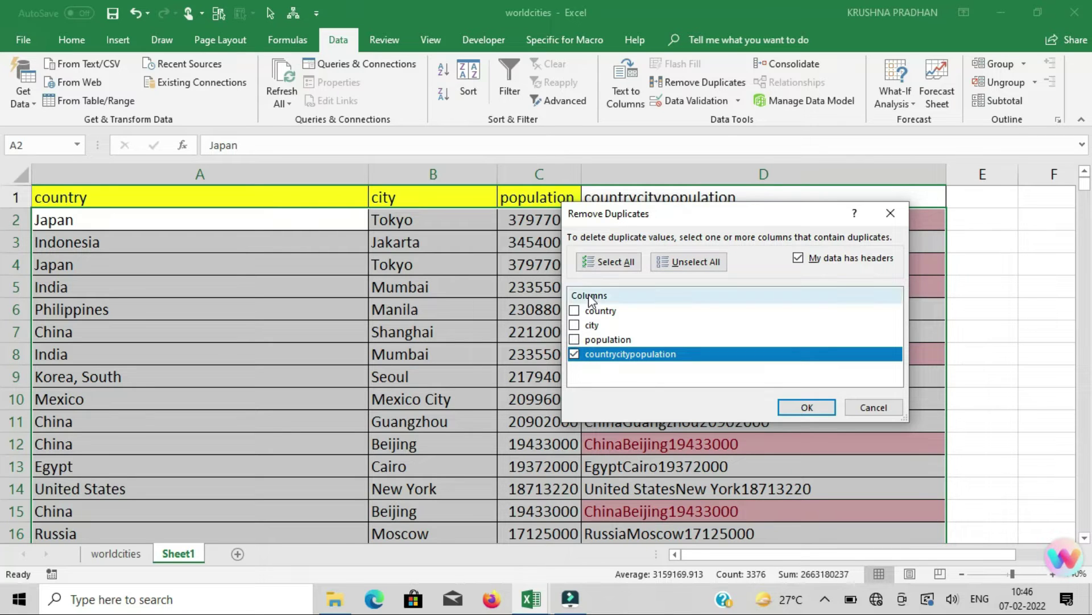
{"action": "left_click", "coordinate": [575, 354]}
{"action": "left_click", "coordinate": [575, 311]}
{"action": "left_click", "coordinate": [575, 325]}
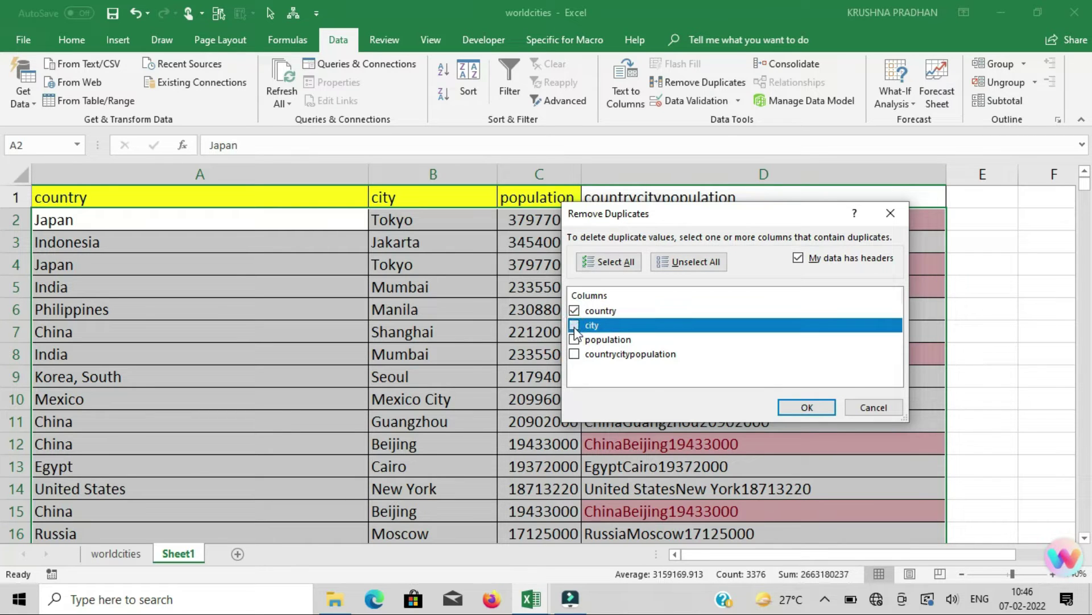
{"action": "left_click", "coordinate": [574, 339]}
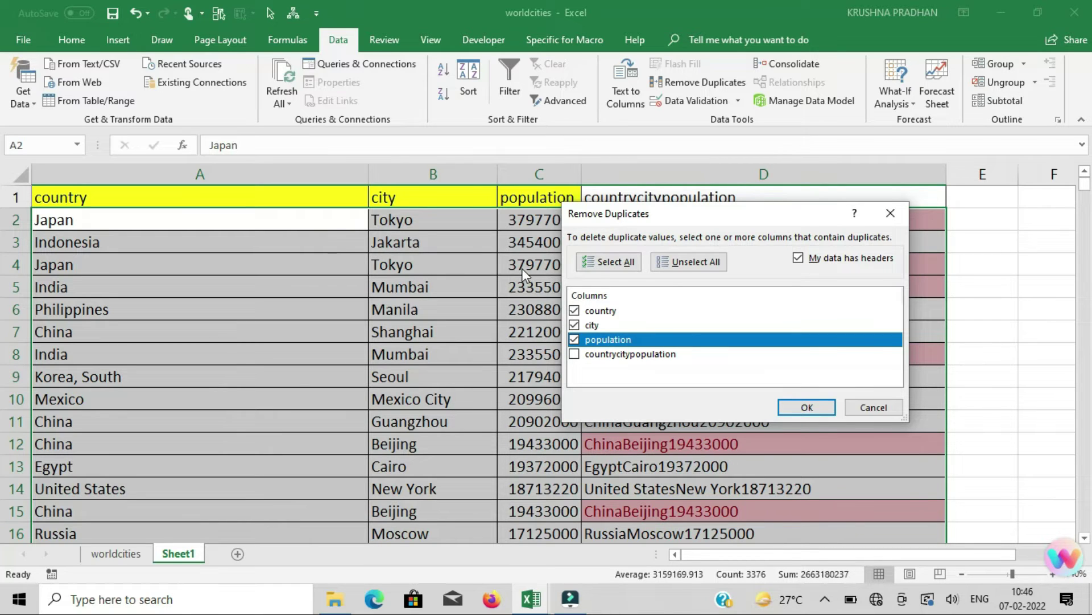
{"action": "left_click_drag", "start_coordinate": [707, 214], "coordinate": [770, 278]}
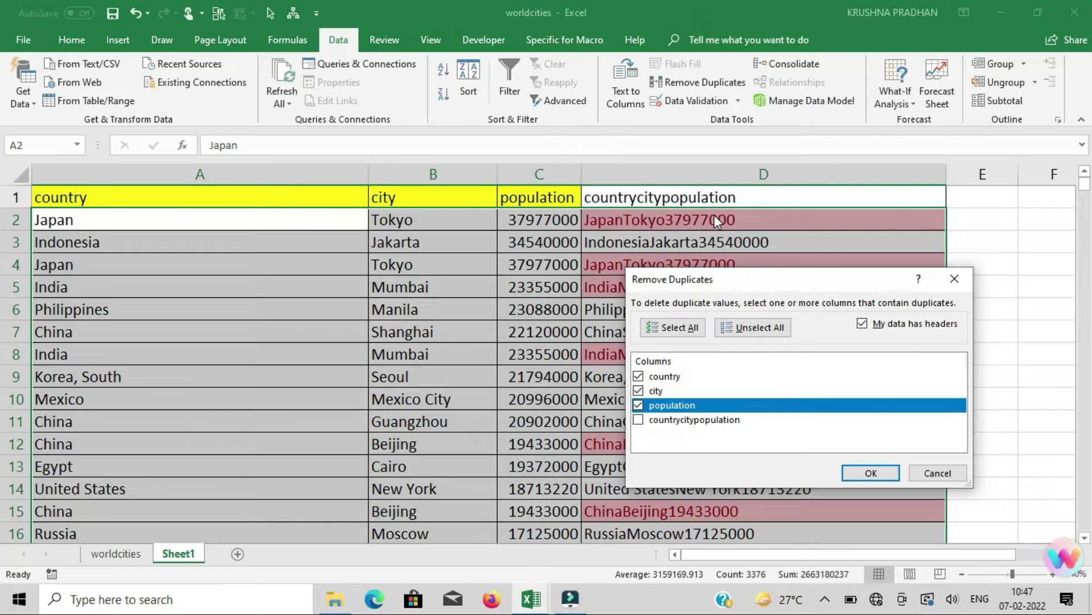
Remove the duplicate rows from the table by comparing only the countrycitypopulation column
{"action": "left_click", "coordinate": [744, 328]}
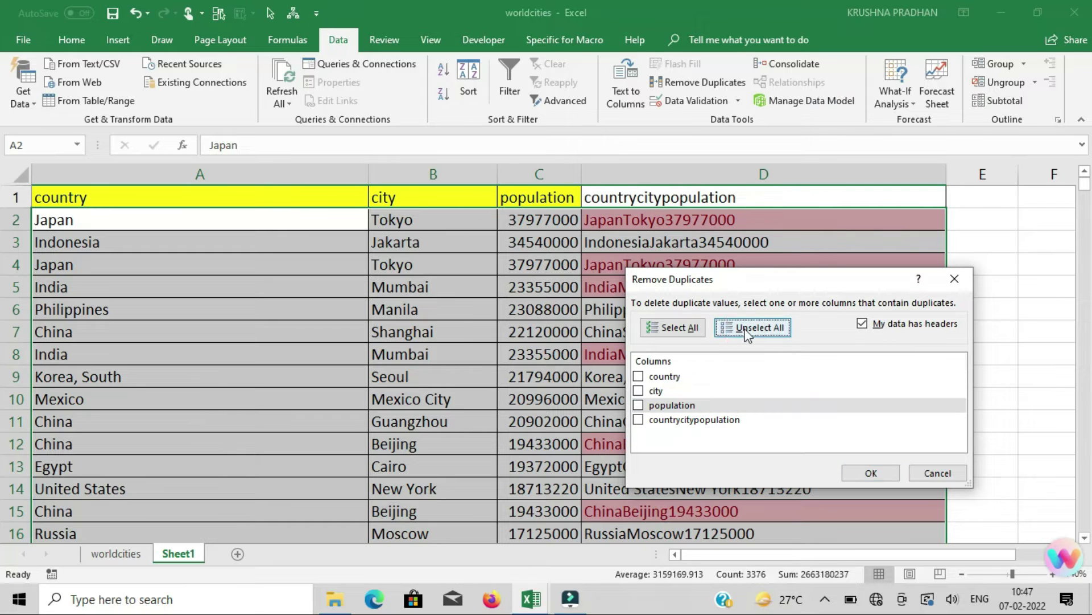
{"action": "left_click", "coordinate": [638, 420]}
{"action": "left_click", "coordinate": [871, 473]}
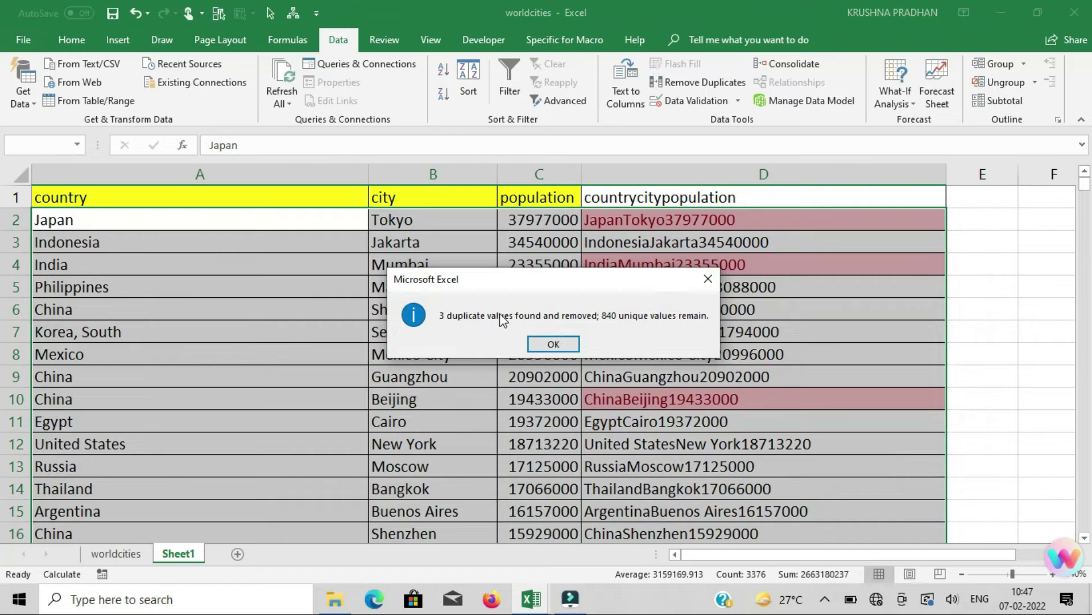
{"action": "left_click", "coordinate": [550, 342]}
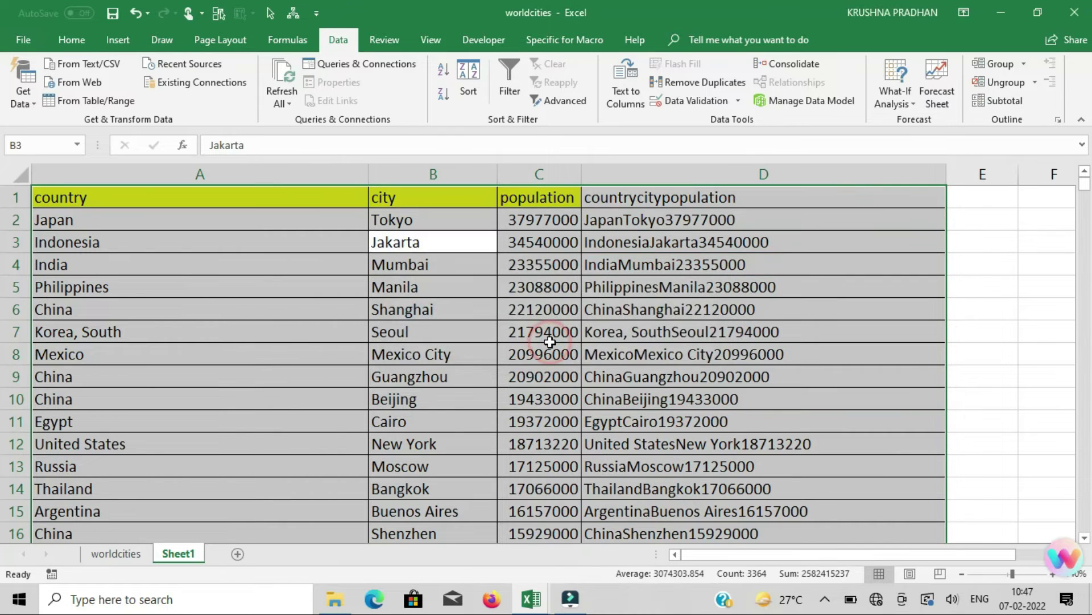
{"action": "left_click", "coordinate": [647, 280]}
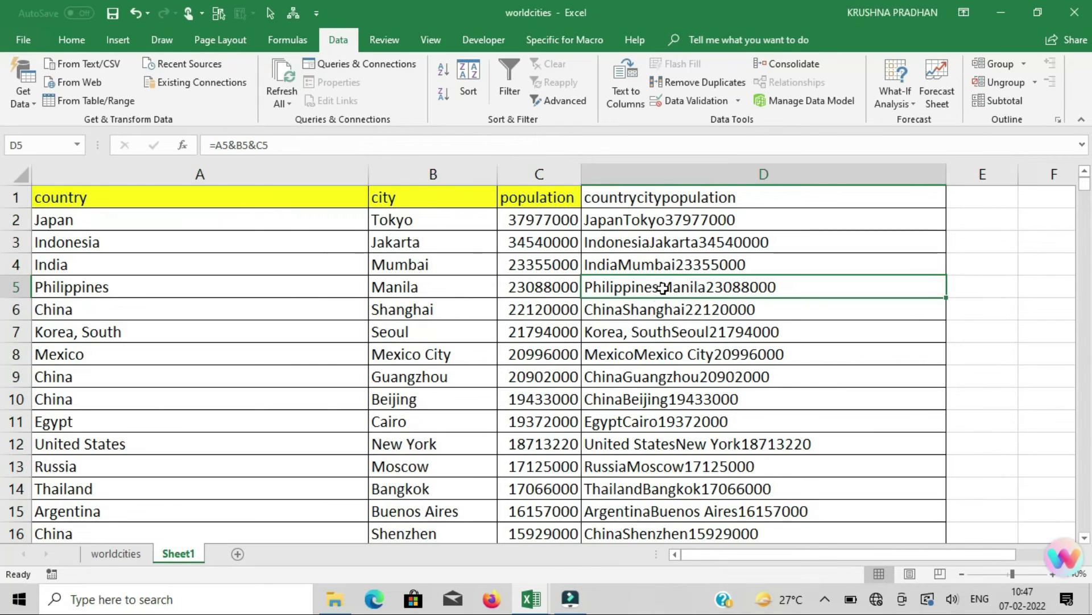
Highlight duplicate values in D1:D841 using conditional formatting with Light Red Fill with Dark Red Text
{"action": "left_click", "coordinate": [669, 198]}
{"action": "key", "text": "ctrl+shift+Down"}
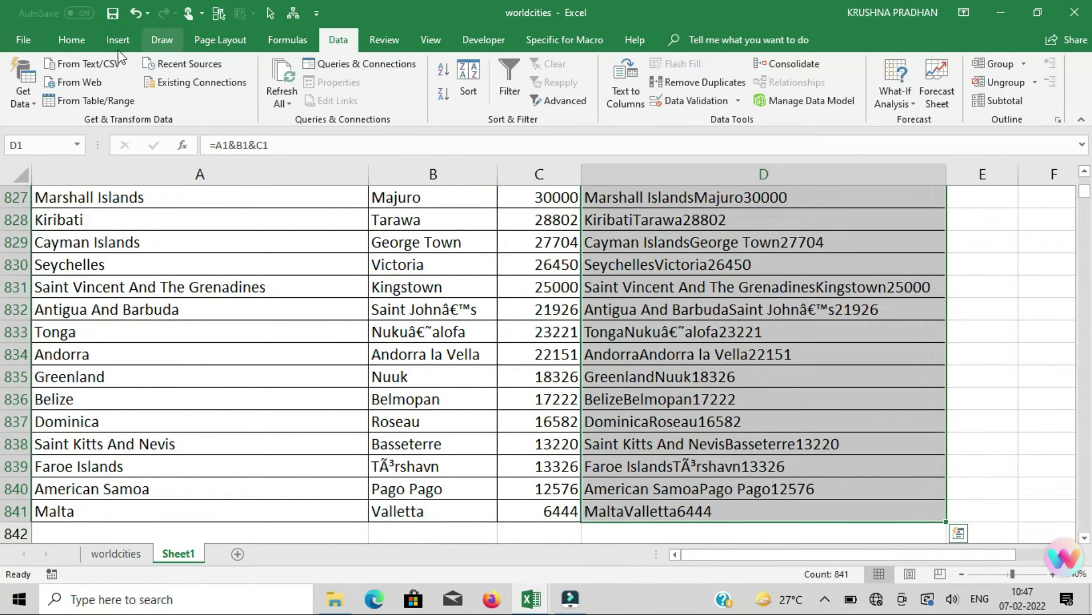
{"action": "left_click", "coordinate": [72, 41]}
{"action": "left_click", "coordinate": [694, 94]}
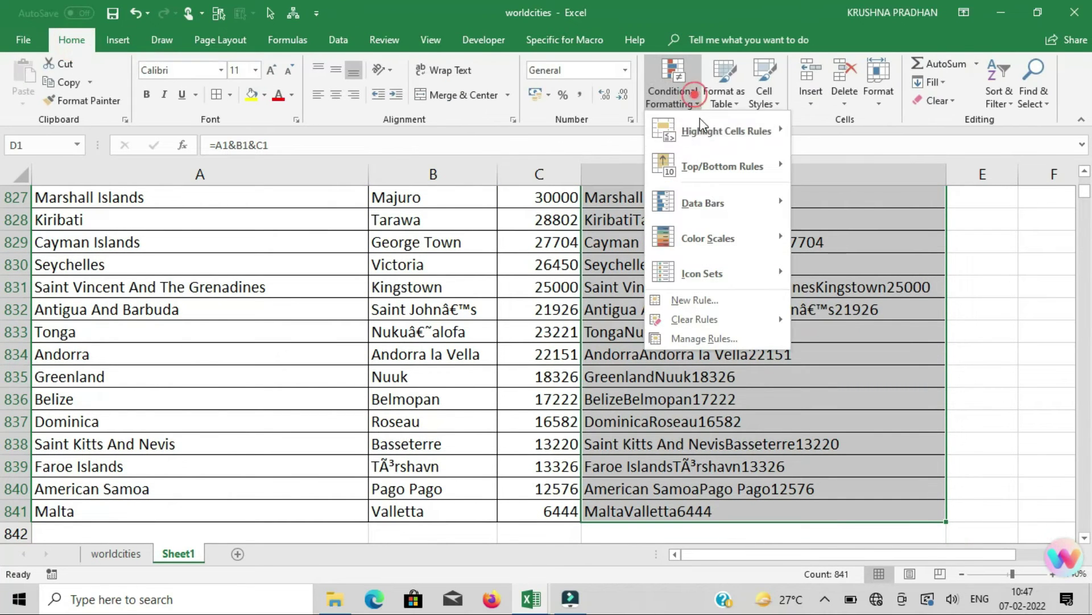
{"action": "left_click", "coordinate": [707, 198]}
{"action": "left_click", "coordinate": [862, 341]}
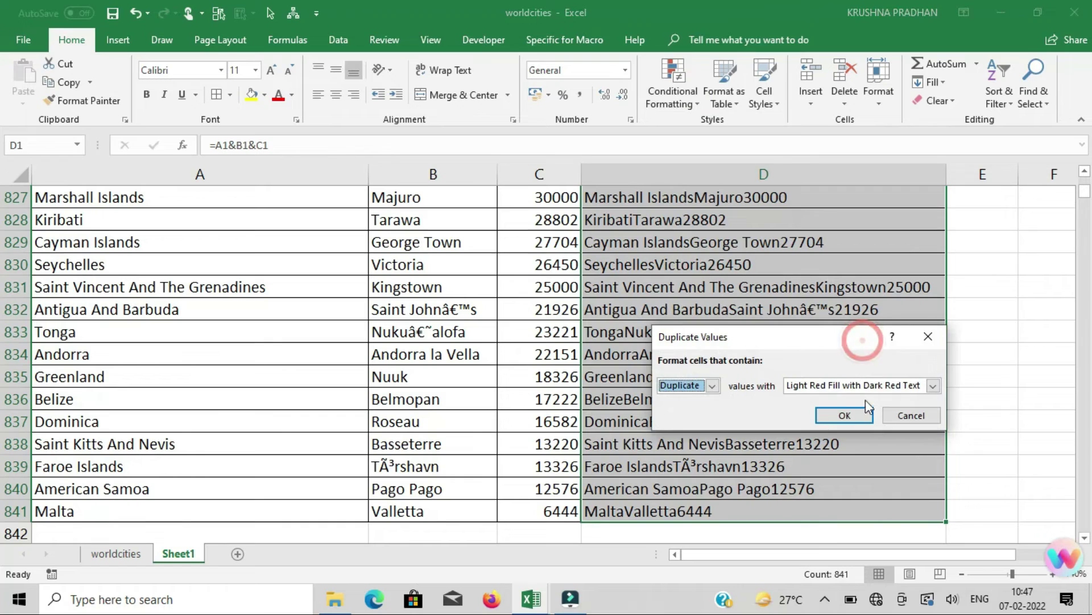
{"action": "left_click", "coordinate": [848, 412]}
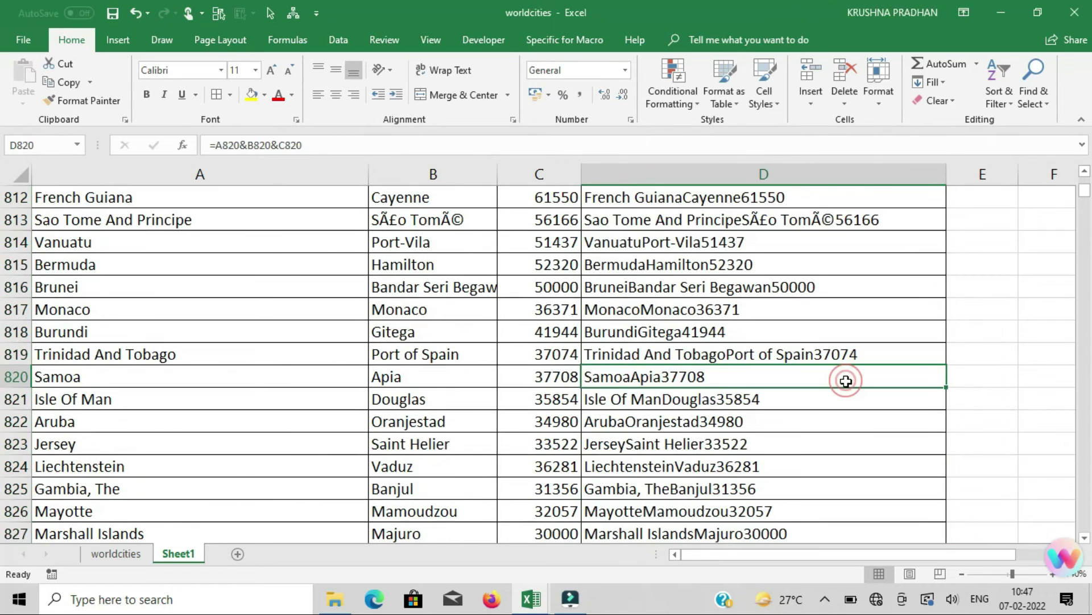
Check the first rows of column D for any remaining highlighted duplicates
{"action": "key", "text": "ctrl+Up"}
{"action": "left_click_drag", "start_coordinate": [736, 231], "coordinate": [743, 488]}
{"action": "scroll", "coordinate": [745, 487], "scroll_direction": "down", "scroll_amount": 2}
{"action": "scroll", "coordinate": [744, 487], "scroll_direction": "up", "scroll_amount": 2}
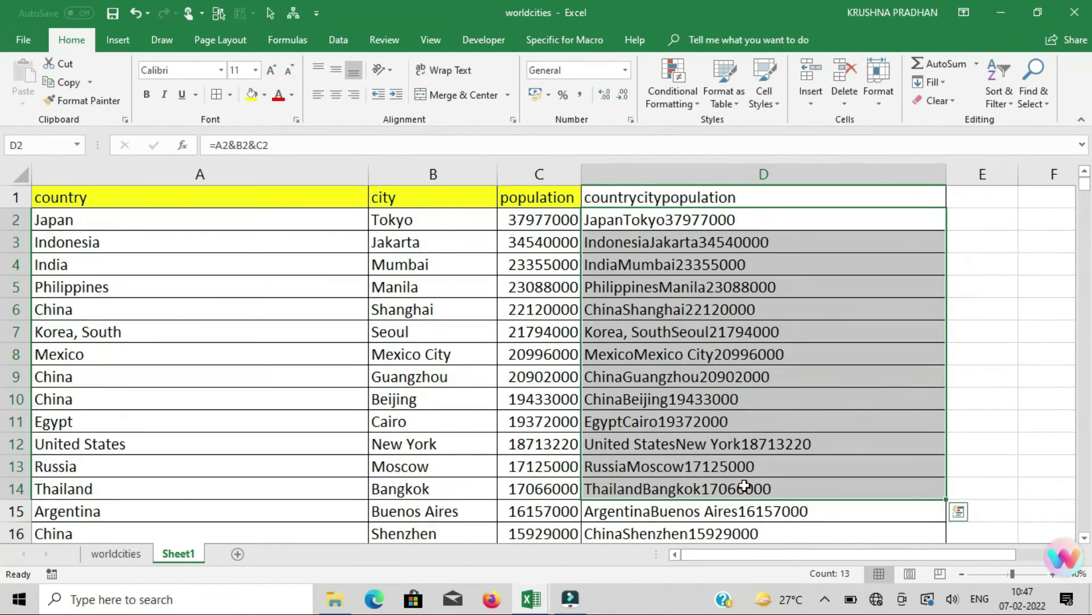
{"action": "left_click", "coordinate": [723, 355]}
{"action": "key", "text": "ctrl+Up"}
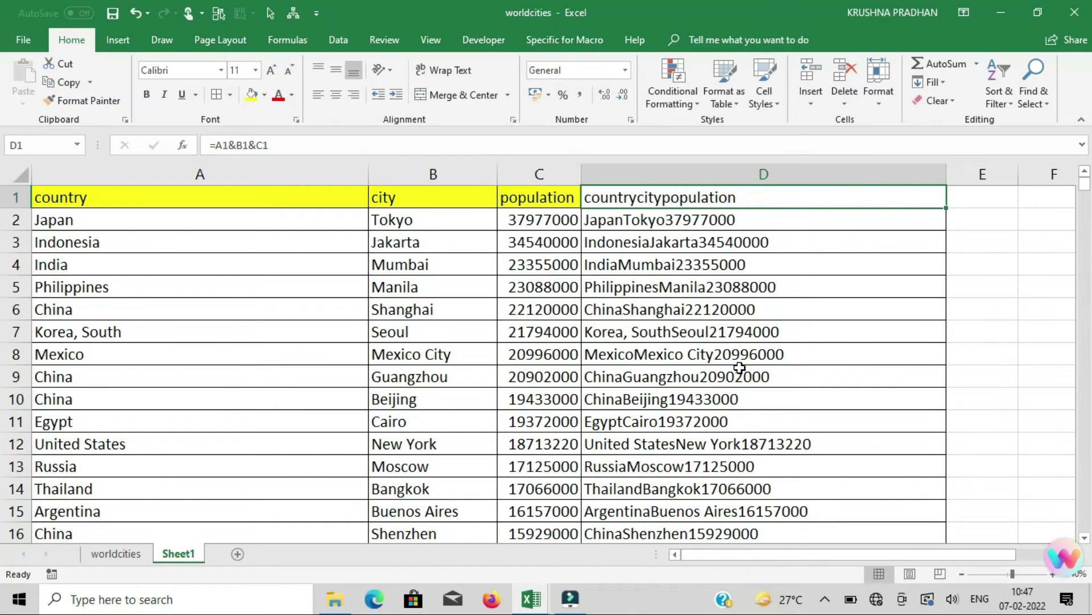
Undo the earlier changes back to the plain country, city and population table without the concatenated helper column
{"action": "key", "text": "ctrl+z"}
{"action": "key", "text": "ctrl+z"}
{"action": "key", "text": "ctrl+z"}
{"action": "key", "text": "ctrl+z"}
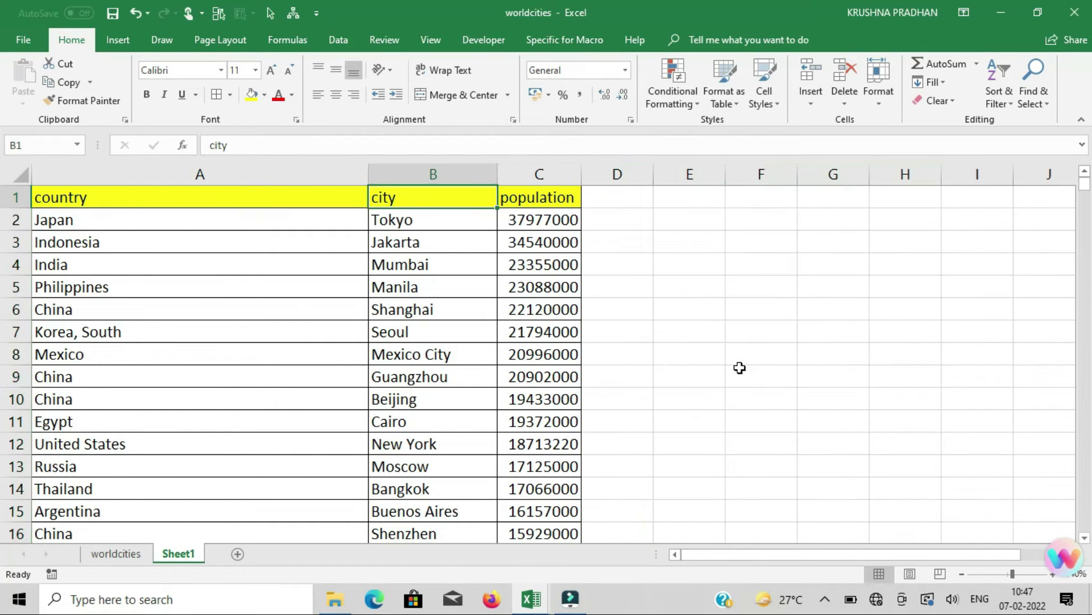
Duplicate the Japan, Tokyo record from A2:C2 over row 5
{"action": "key", "text": "Down"}
{"action": "key", "text": "ctrl+shift+Right"}
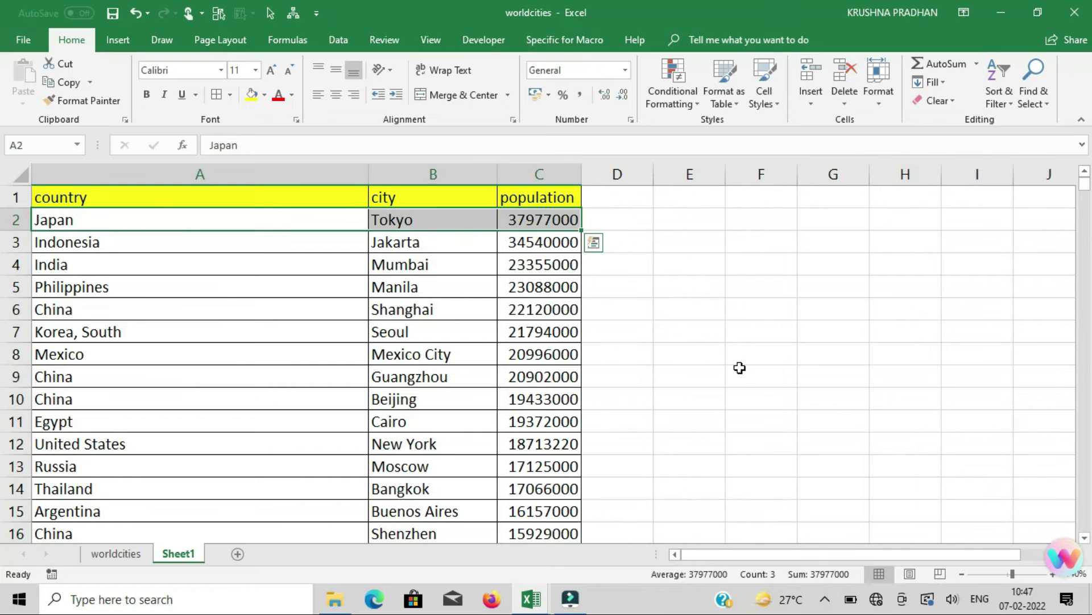
{"action": "key", "text": "ctrl+c"}
{"action": "key", "text": "Down"}
{"action": "key", "text": "Down"}
{"action": "key", "text": "Down"}
{"action": "key", "text": "ctrl+v"}
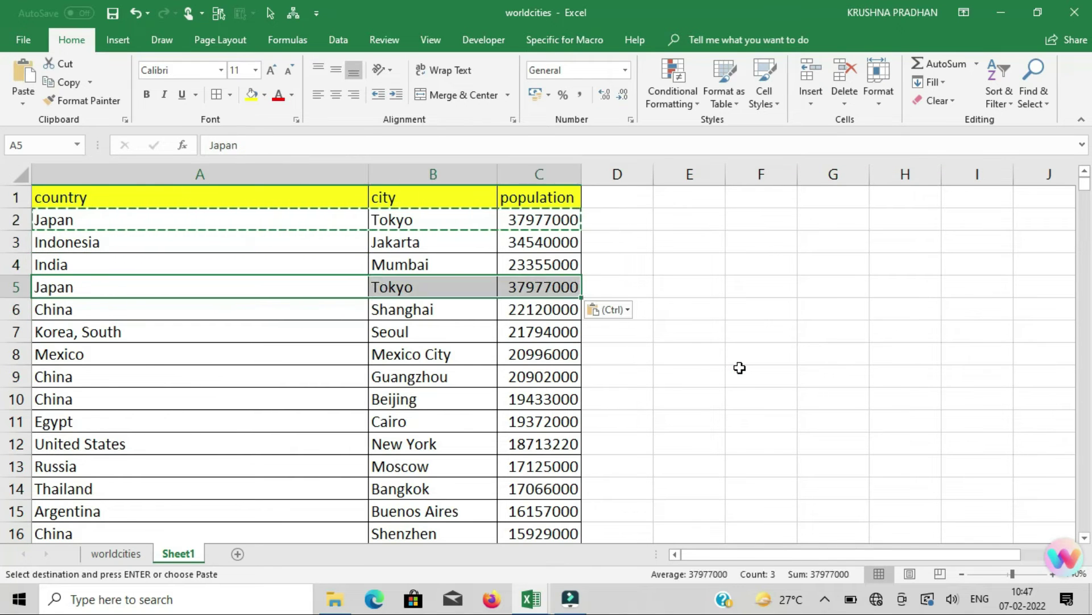
Duplicate the India, Mumbai record from A4:C4 over row 7
{"action": "key", "text": "Down"}
{"action": "key", "text": "Up"}
{"action": "key", "text": "Up"}
{"action": "key", "text": "Up"}
{"action": "key", "text": "Down"}
{"action": "key", "text": "ctrl+shift+Right"}
{"action": "key", "text": "ctrl+c"}
{"action": "key", "text": "Down"}
{"action": "key", "text": "Down"}
{"action": "key", "text": "Down"}
{"action": "key", "text": "Down"}
{"action": "key", "text": "Up"}
{"action": "key", "text": "ctrl+v"}
Duplicate the China, Beijing record from A10:C10 over row 13
{"action": "key", "text": "Down"}
{"action": "key", "text": "Down"}
{"action": "key", "text": "Down"}
{"action": "key", "text": "Up"}
{"action": "key", "text": "ctrl+shift+Right"}
{"action": "key", "text": "Down"}
{"action": "key", "text": "ctrl+shift+Right"}
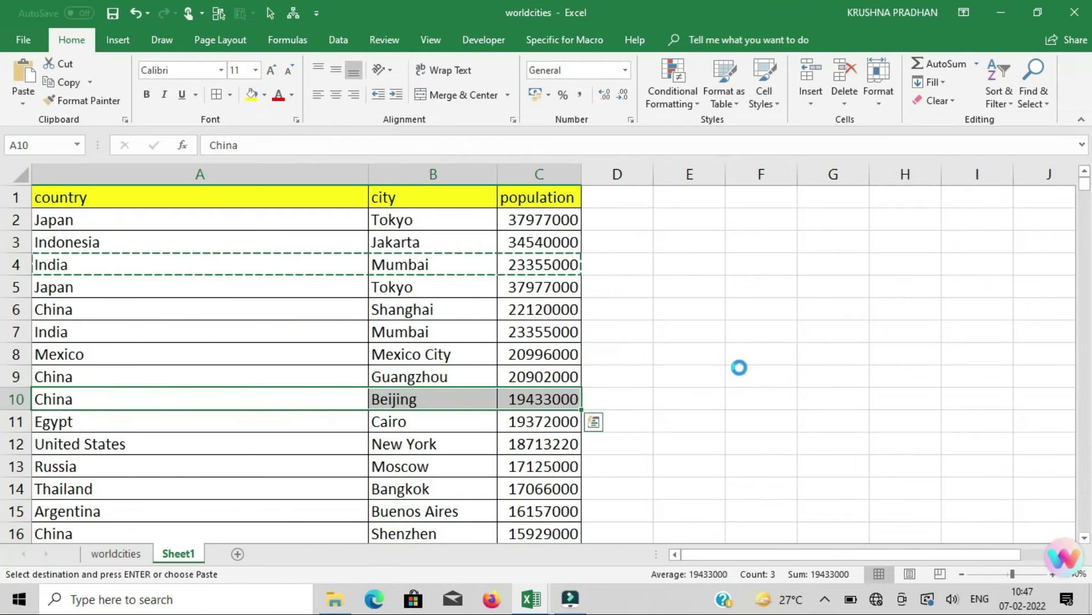
{"action": "key", "text": "ctrl+c"}
{"action": "key", "text": "Down"}
{"action": "key", "text": "Down"}
{"action": "key", "text": "Down"}
{"action": "key", "text": "ctrl+v"}
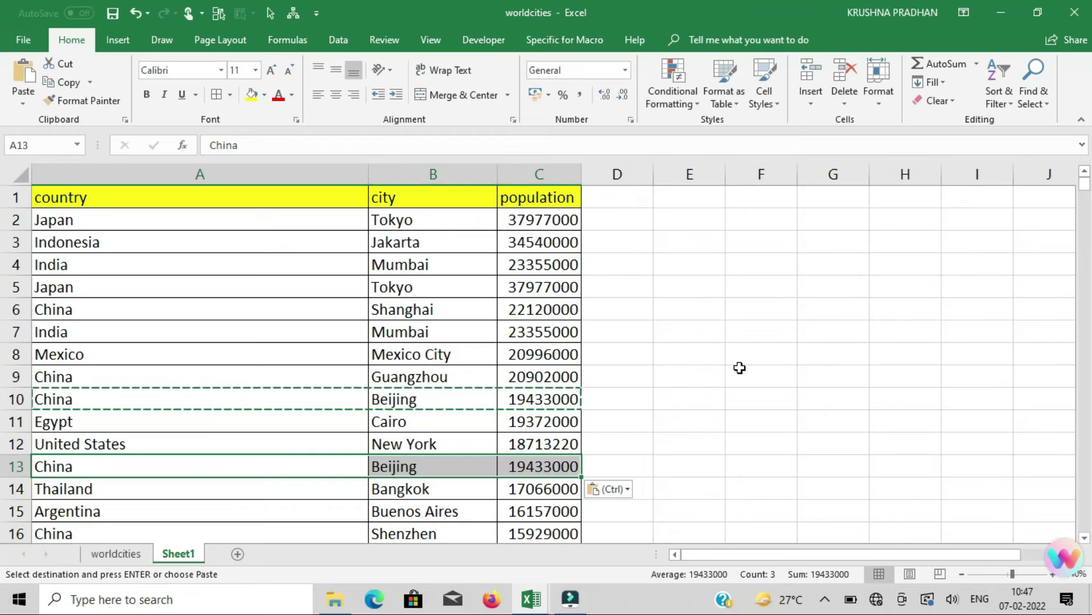
Remove duplicate rows from A1:C841 by comparing the country, city and population columns, with the data marked as having headers
{"action": "key", "text": "ctrl+Home"}
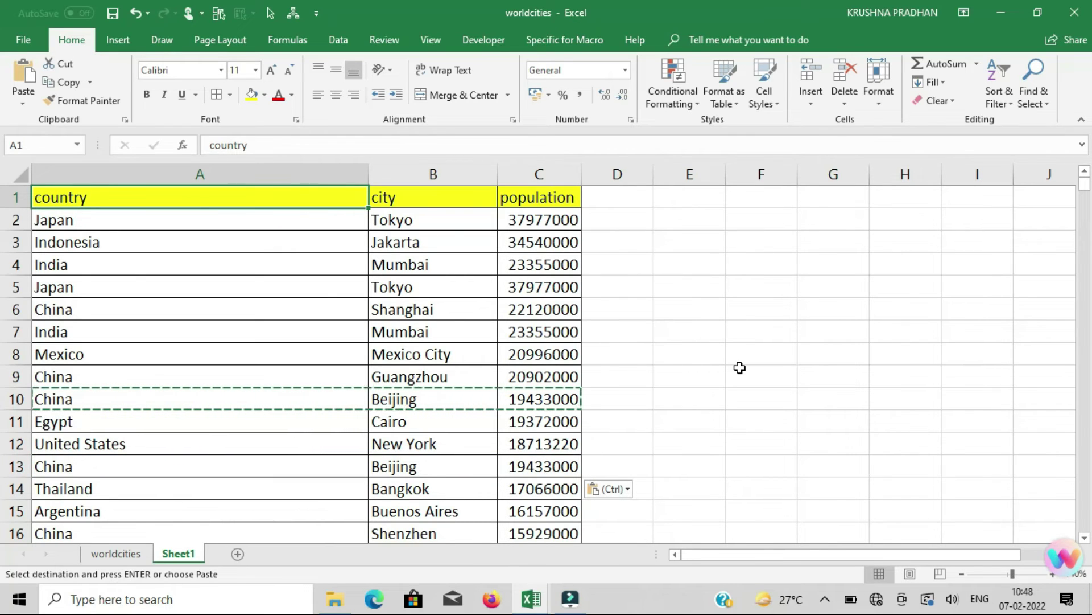
{"action": "key", "text": "ctrl+shift+Right"}
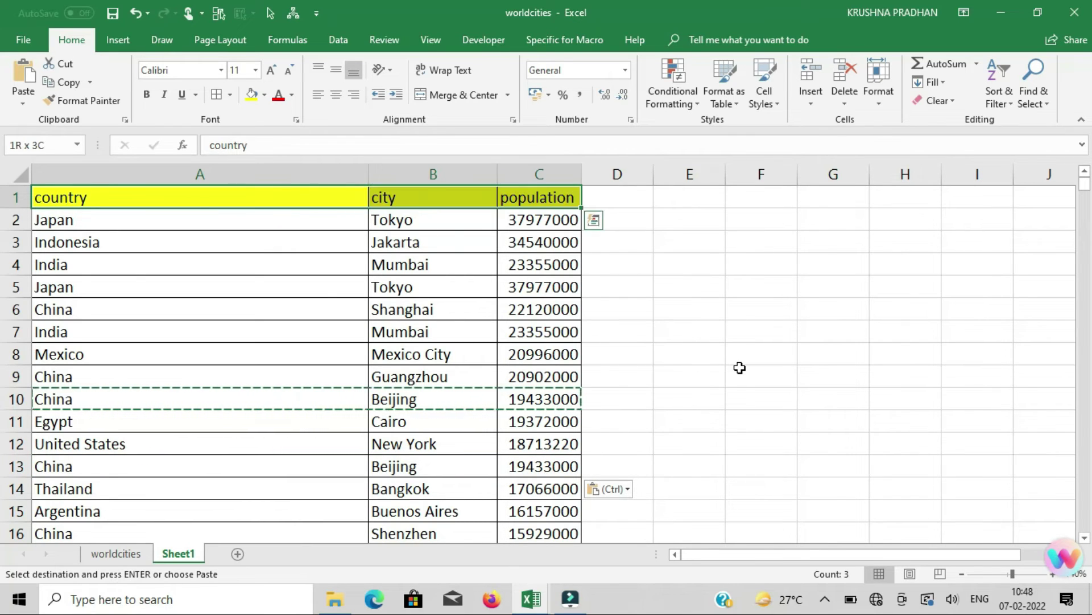
{"action": "key", "text": "ctrl+shift+Down"}
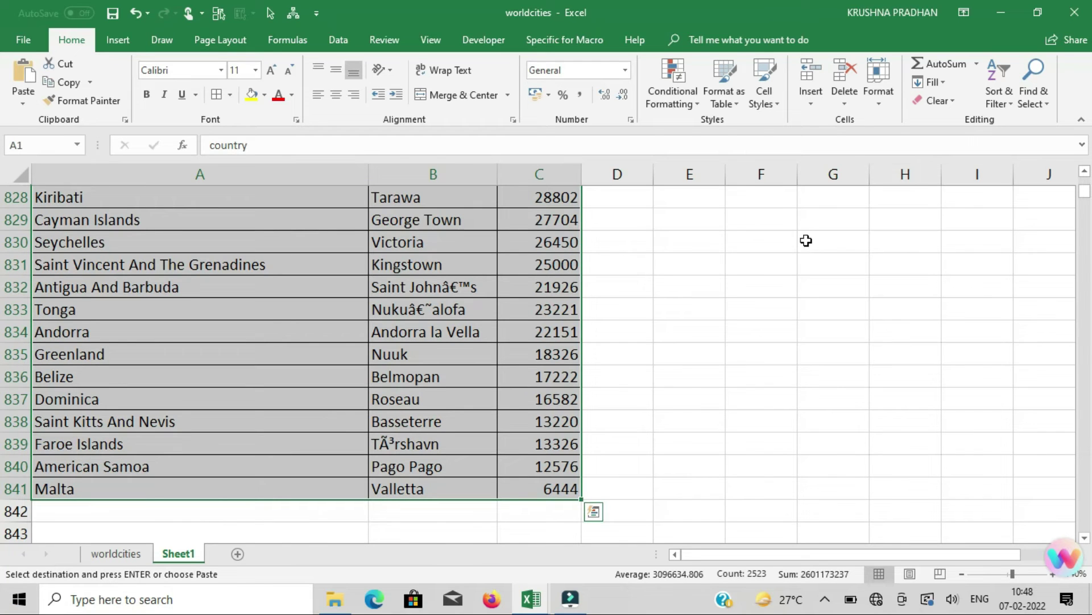
{"action": "left_click", "coordinate": [334, 41]}
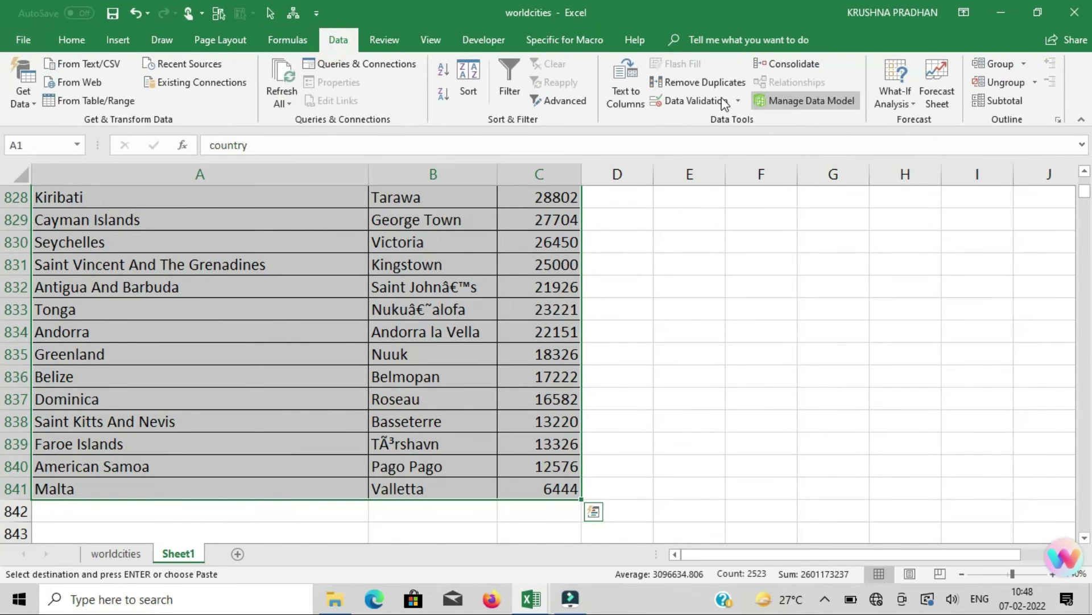
{"action": "left_click", "coordinate": [701, 100]}
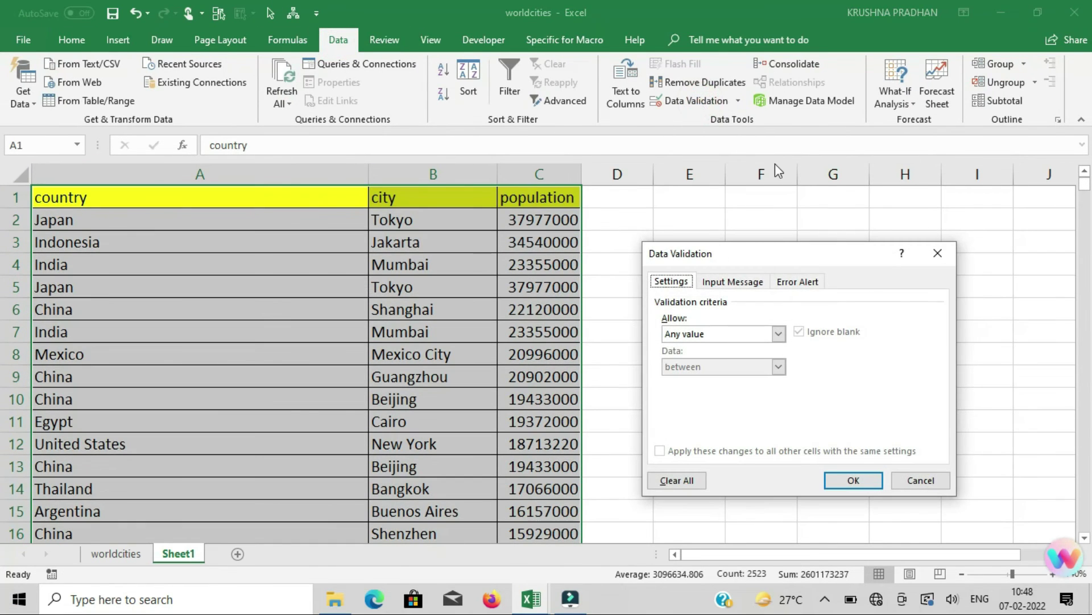
{"action": "left_click", "coordinate": [938, 252]}
{"action": "left_click", "coordinate": [708, 83]}
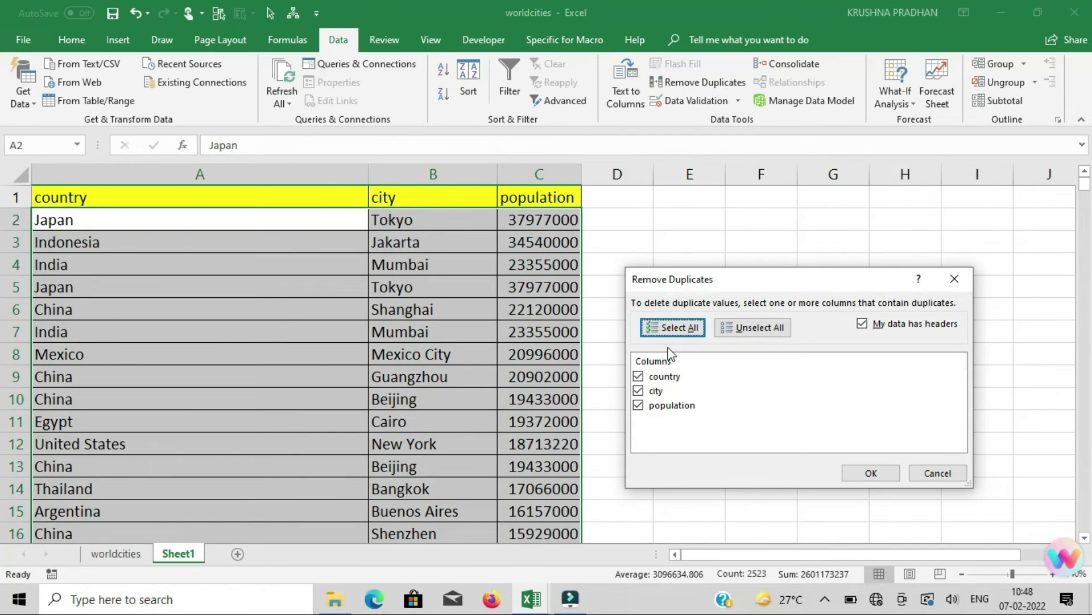
{"action": "left_click", "coordinate": [881, 476]}
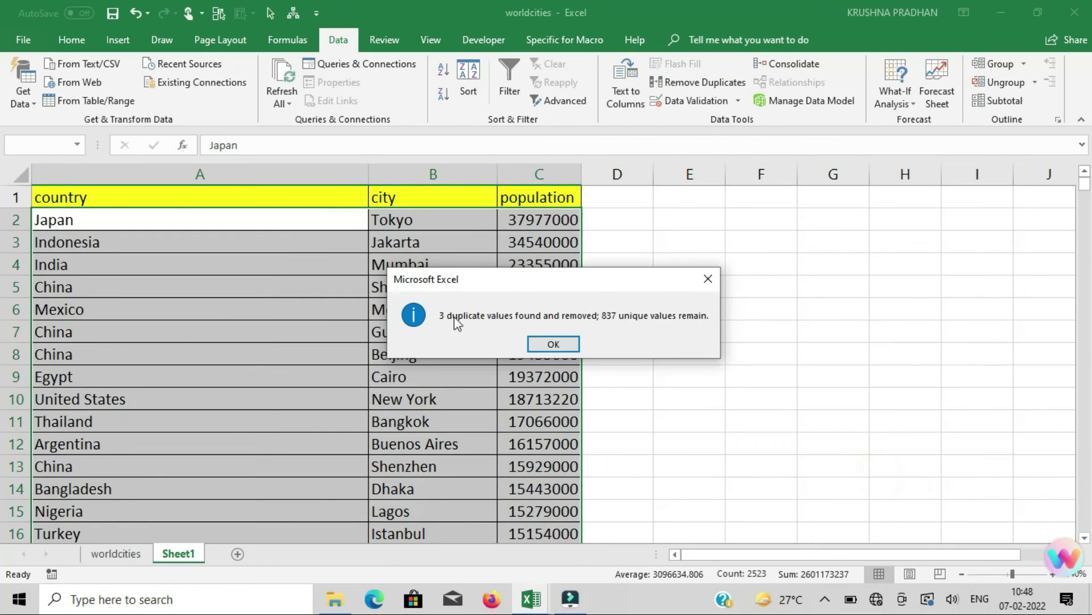
{"action": "left_click", "coordinate": [571, 344]}
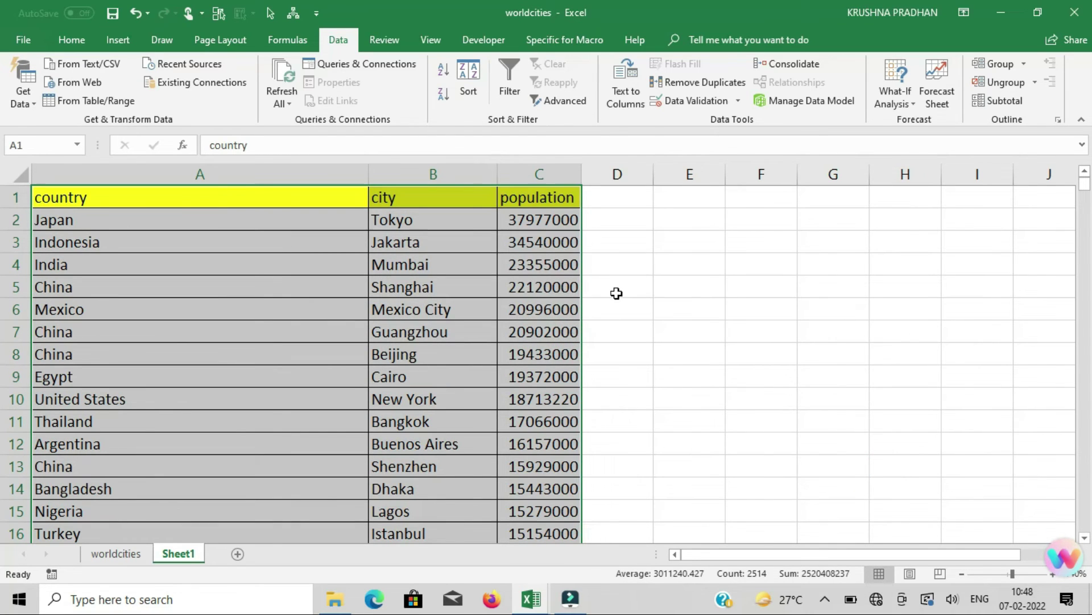
Deselect the table and return to the country header in cell A1
{"action": "left_click", "coordinate": [603, 245]}
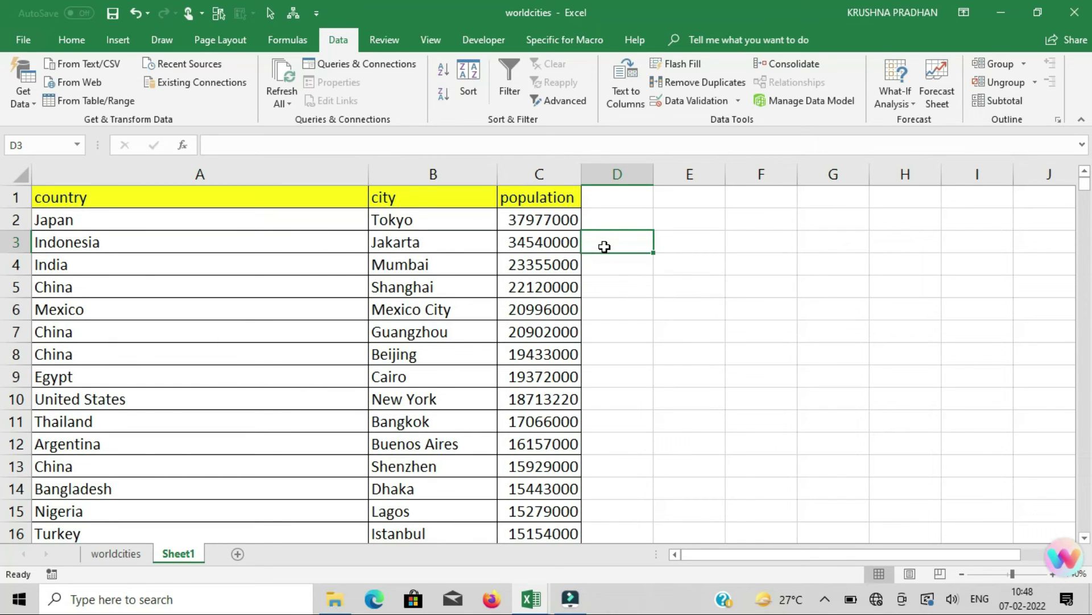
{"action": "key", "text": "Up"}
{"action": "key", "text": "Up"}
{"action": "key", "text": "Left"}
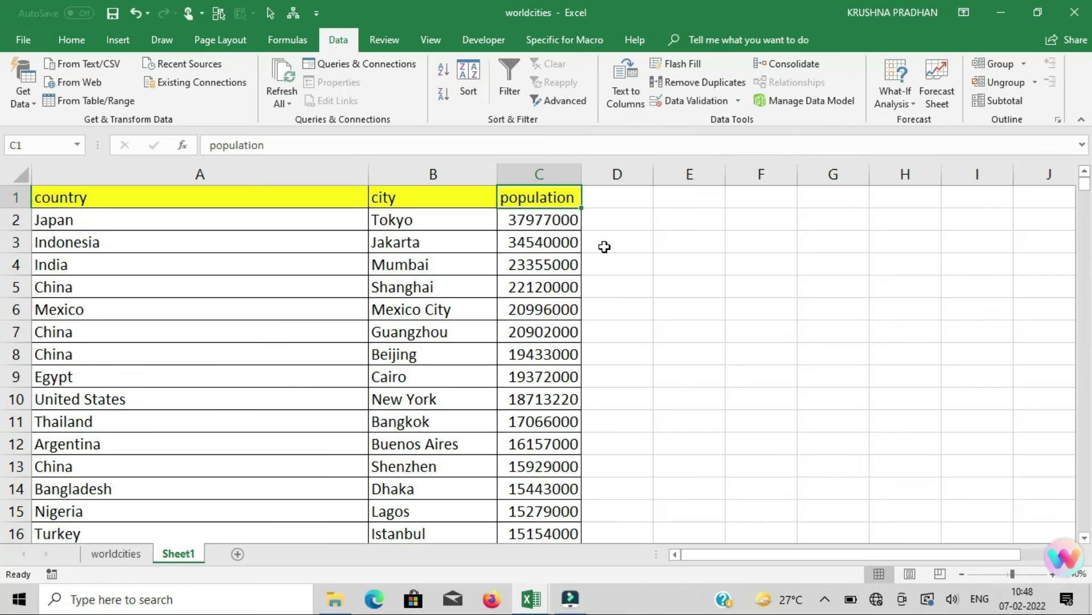
{"action": "key", "text": "Left"}
{"action": "key", "text": "Left"}
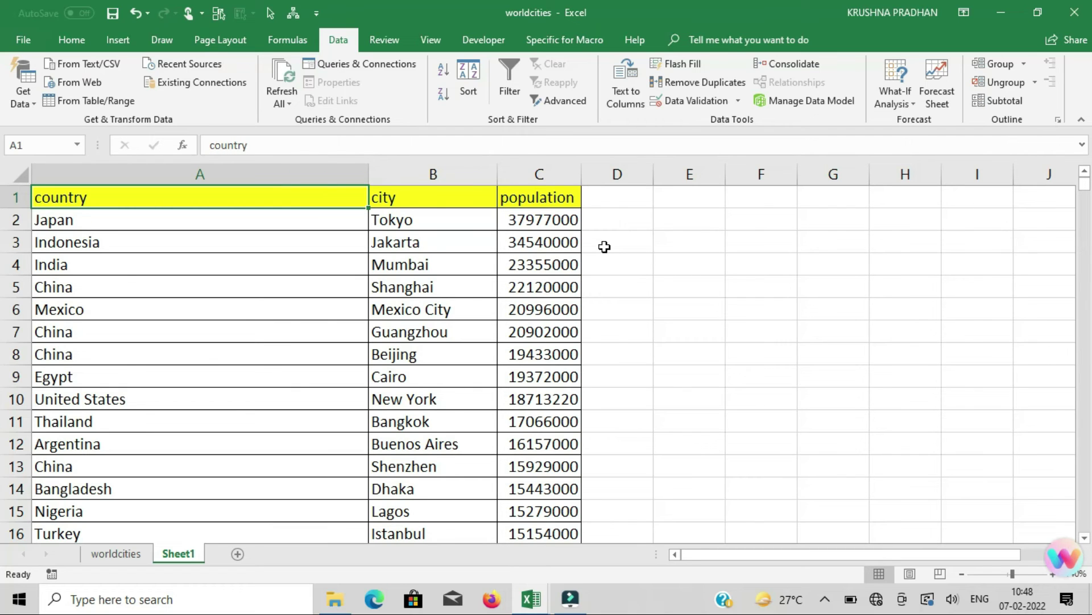
Copy the country column with its header from A1:A838 and paste it starting at G1
{"action": "key", "text": "ctrl+shift+Down"}
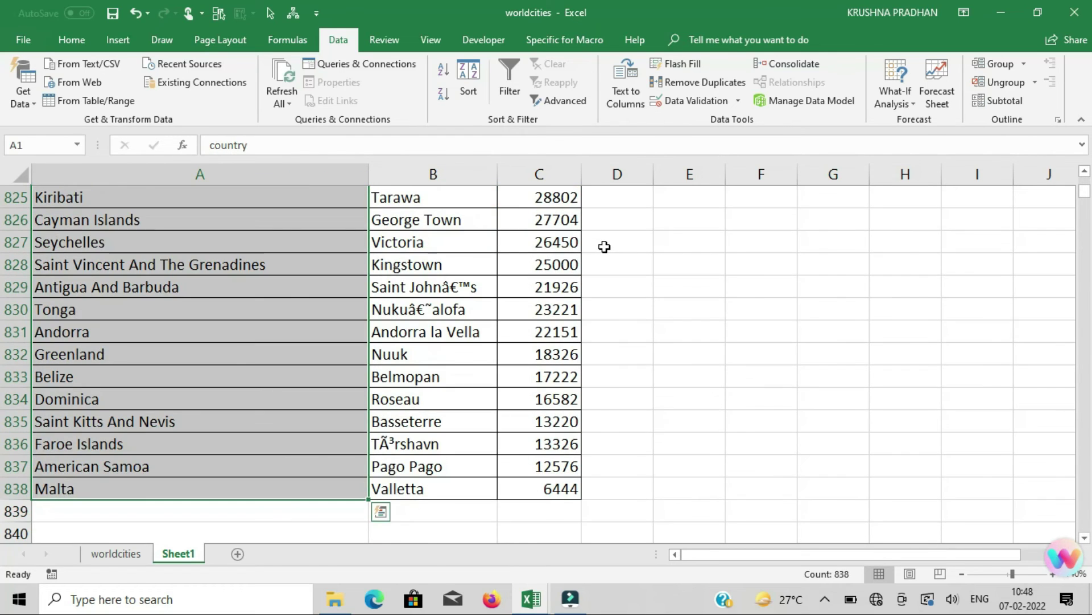
{"action": "key", "text": "ctrl+c"}
{"action": "key", "text": "ctrl+Home"}
{"action": "key", "text": "Right"}
{"action": "key", "text": "Right"}
{"action": "key", "text": "Right"}
{"action": "key", "text": "Right"}
{"action": "key", "text": "Right"}
{"action": "key", "text": "Right"}
{"action": "key", "text": "Right"}
{"action": "key", "text": "Right"}
{"action": "key", "text": "Right"}
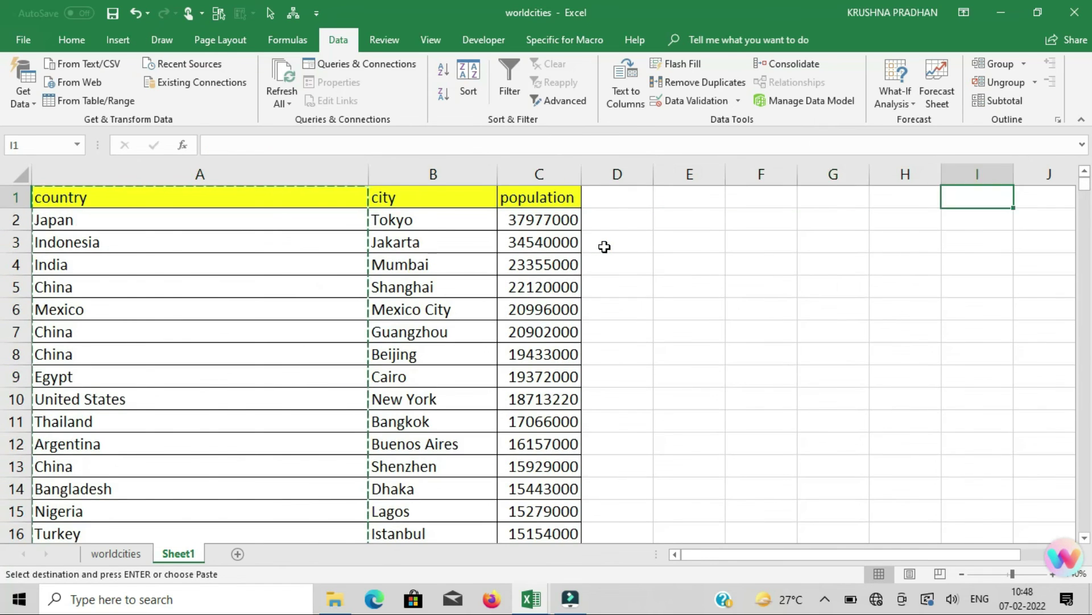
{"action": "key", "text": "Left"}
{"action": "key", "text": "Left"}
{"action": "key", "text": "Left"}
{"action": "key", "text": "ctrl+v"}
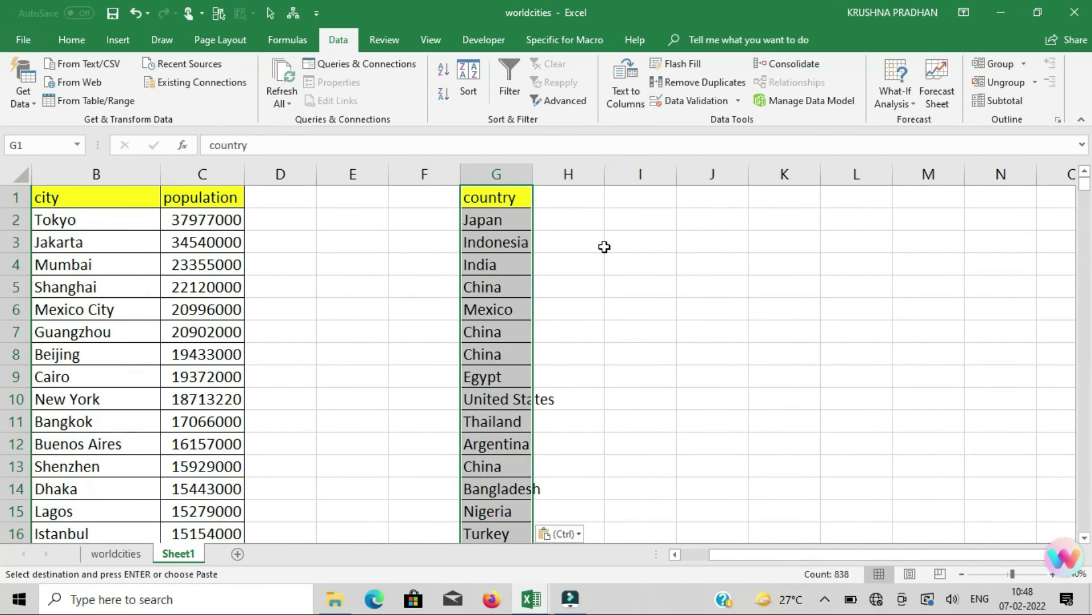
Remove duplicate values from the copied country list in column G, with the data marked as having headers
{"action": "left_click", "coordinate": [689, 85]}
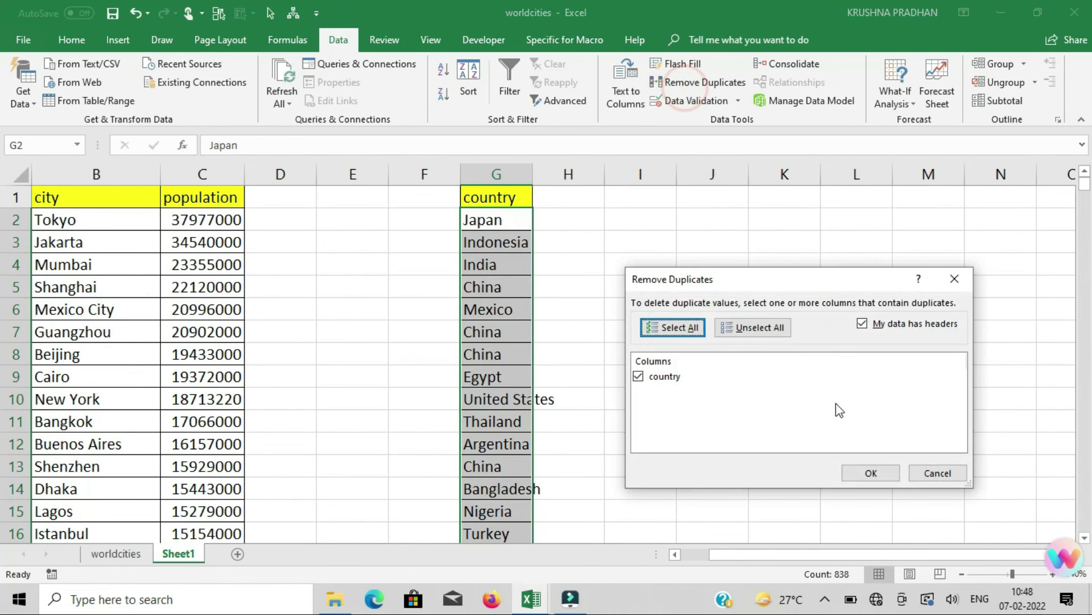
{"action": "left_click", "coordinate": [871, 474]}
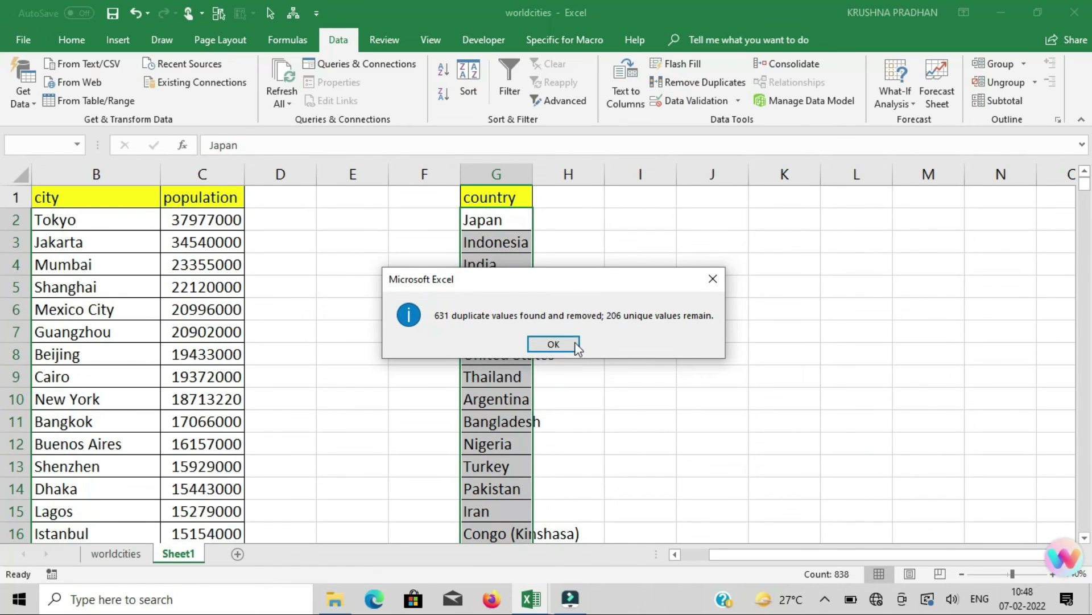
{"action": "left_click", "coordinate": [553, 344]}
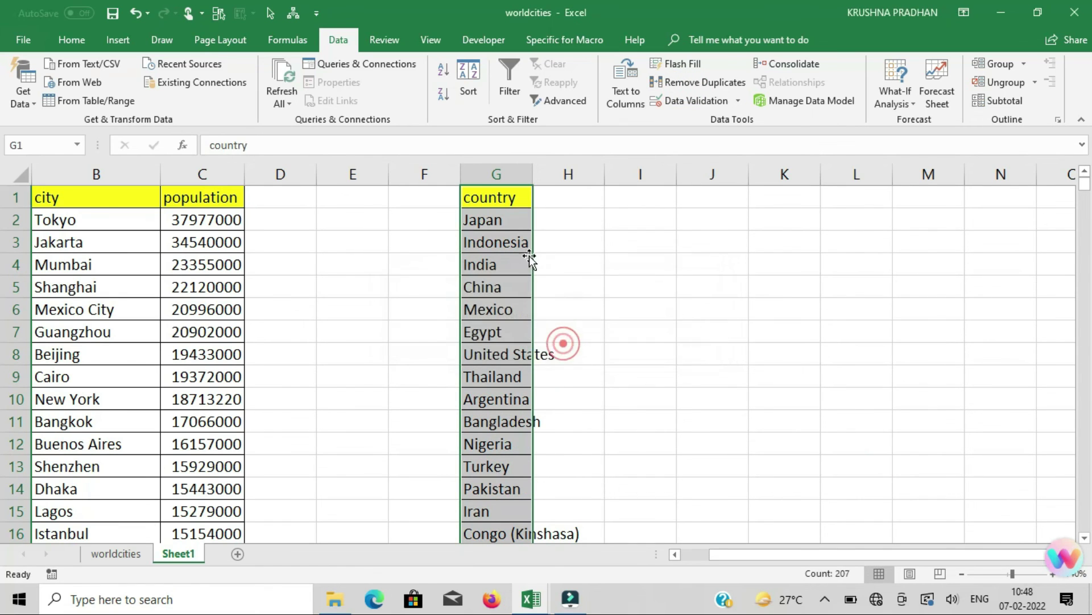
Autofit the width of column G to its country names and deselect the list
{"action": "double_click", "coordinate": [532, 177]}
{"action": "left_click", "coordinate": [660, 252]}
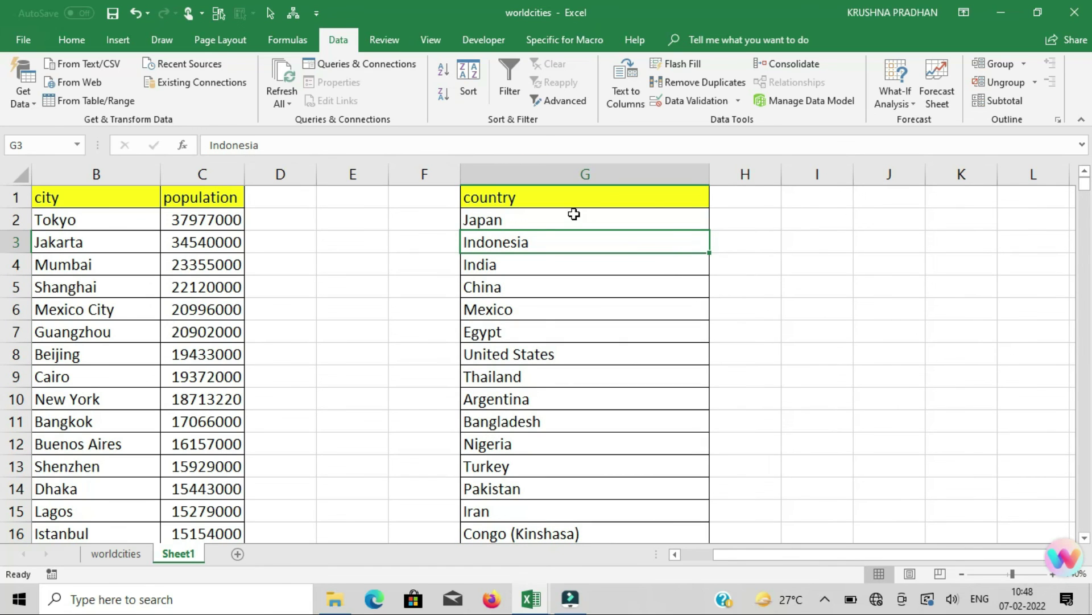
{"action": "left_click", "coordinate": [383, 256]}
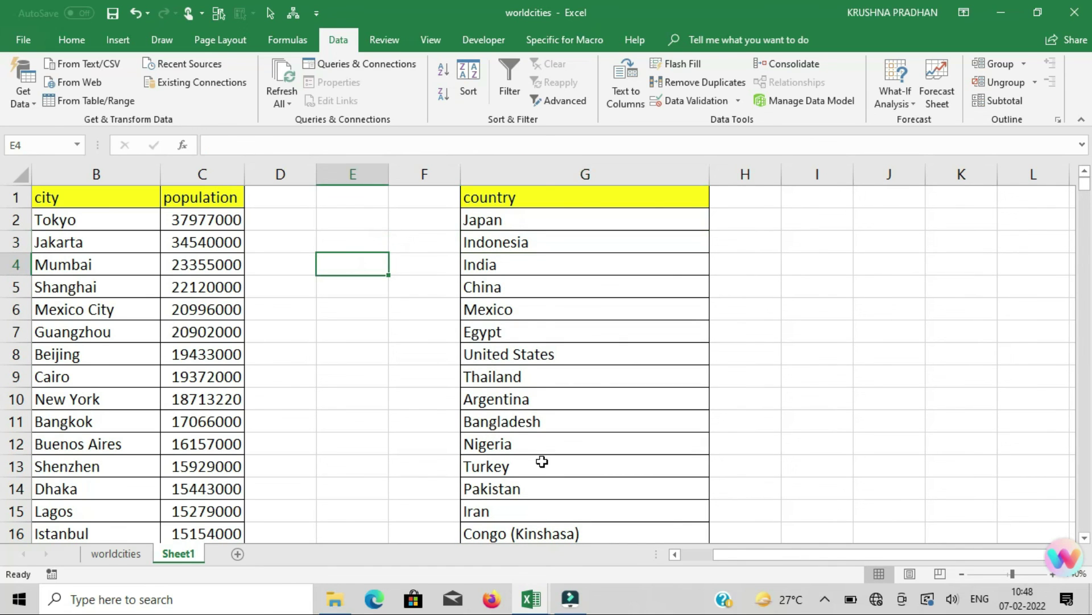